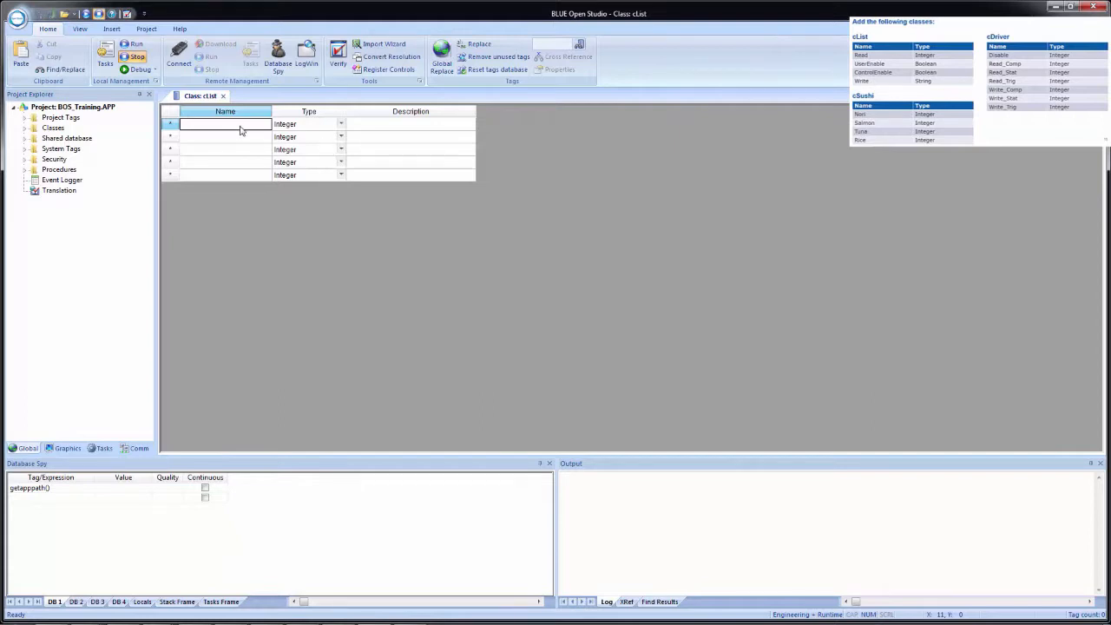
Add a member named Read of type Integer to the cList class.
type("Read")
key("Tab")
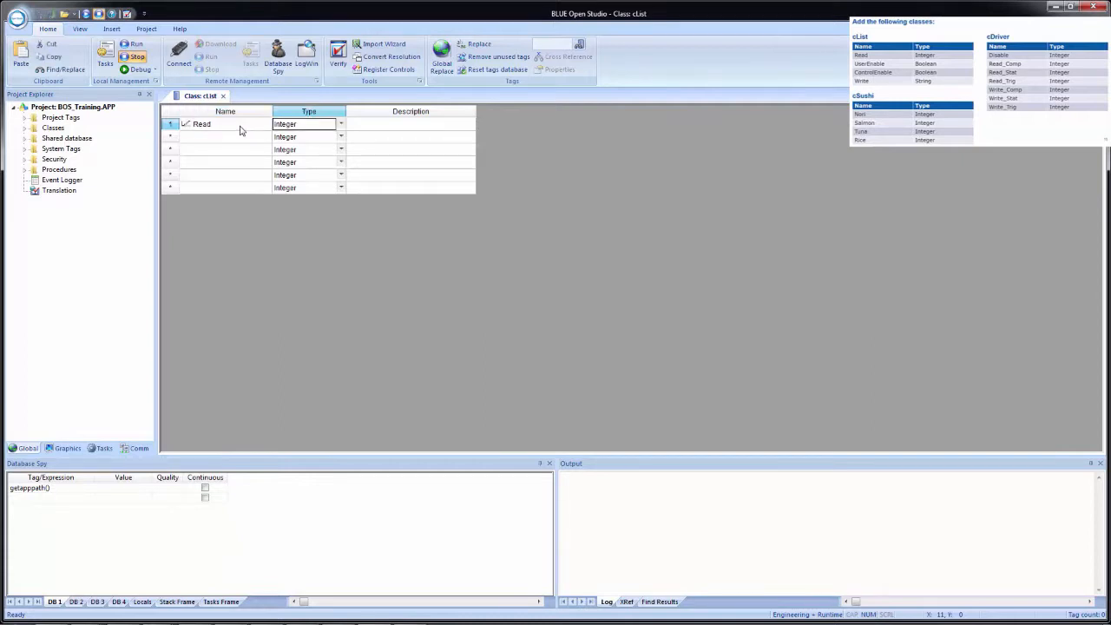
left_click(341, 126)
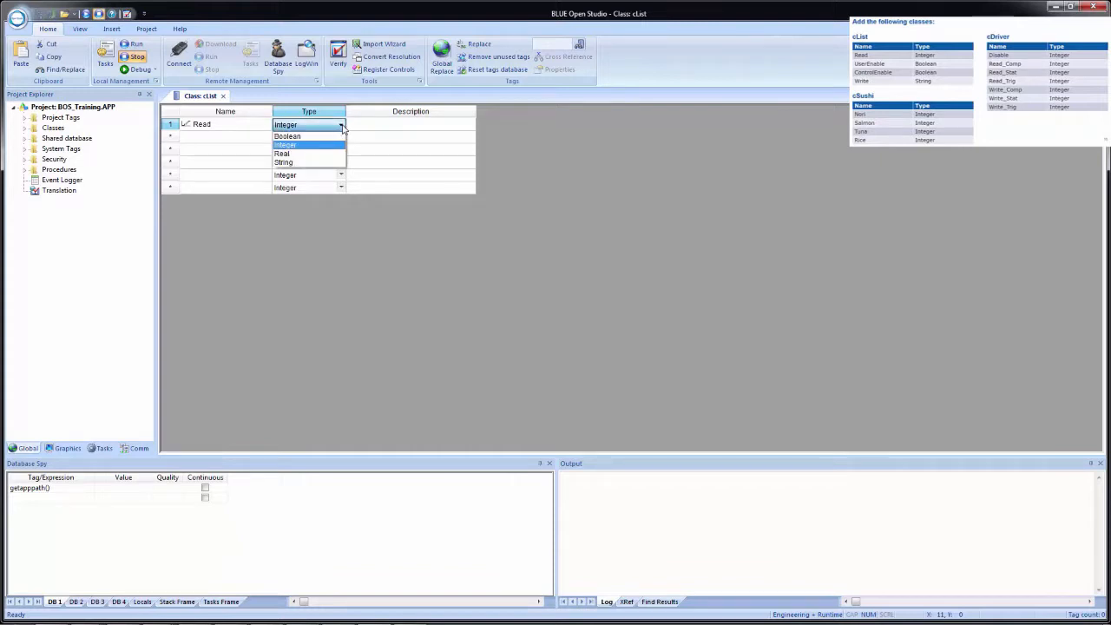
left_click(286, 146)
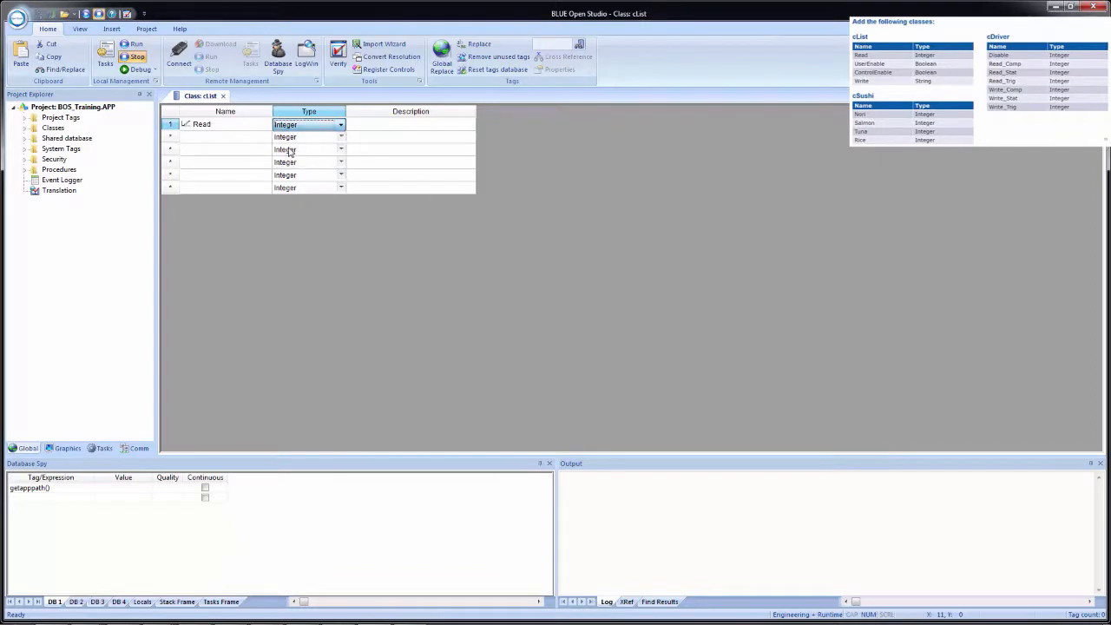
Add a second cList member named UserEnable with the type Boolean.
left_click(261, 139)
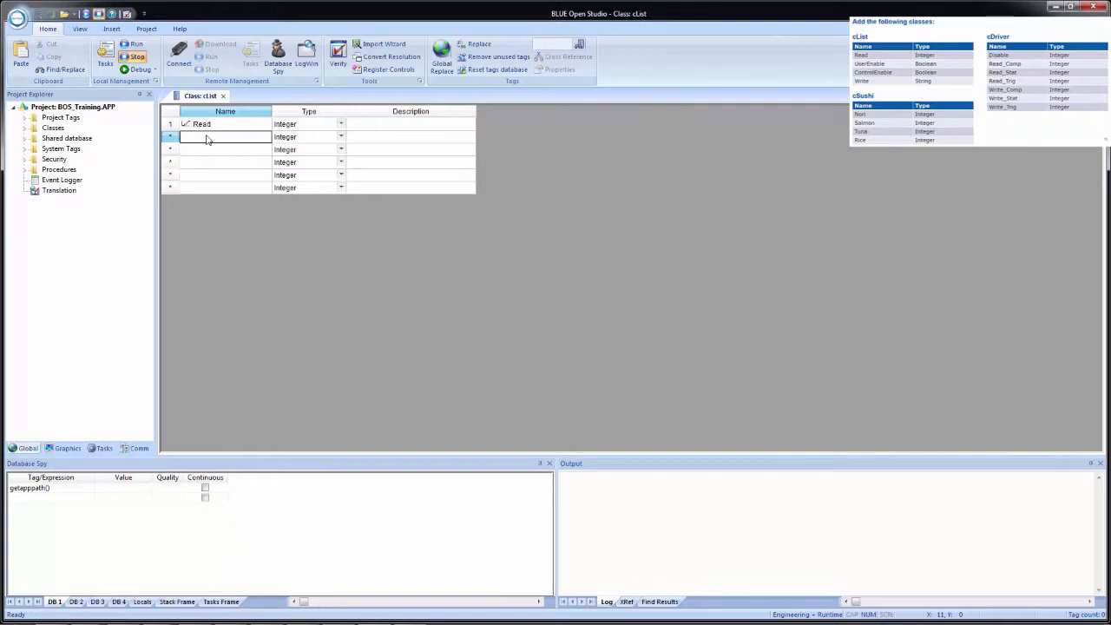
type("UserEnable")
key("Tab")
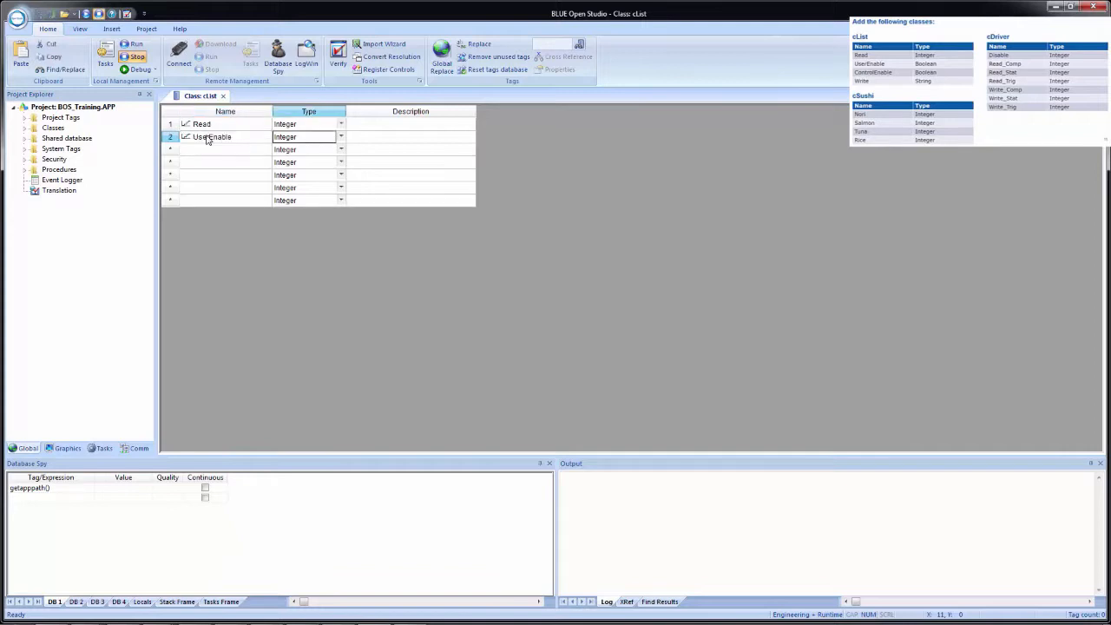
key("b")
key("Tab")
key("Tab")
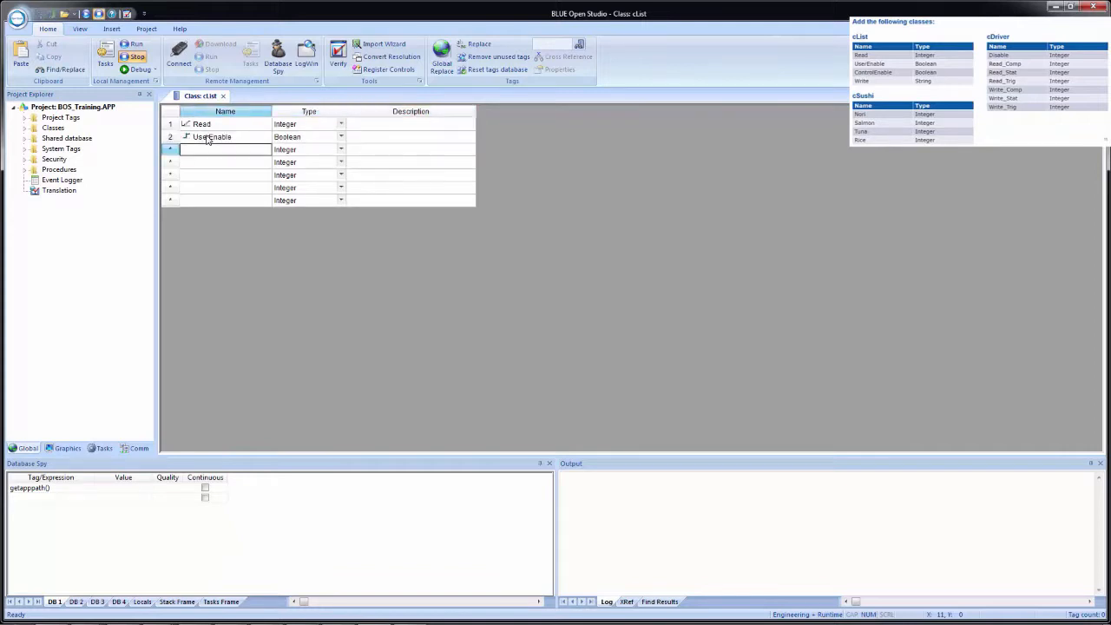
Add a third cList member named ControlEnable with the type Boolean.
type("ControlEnable")
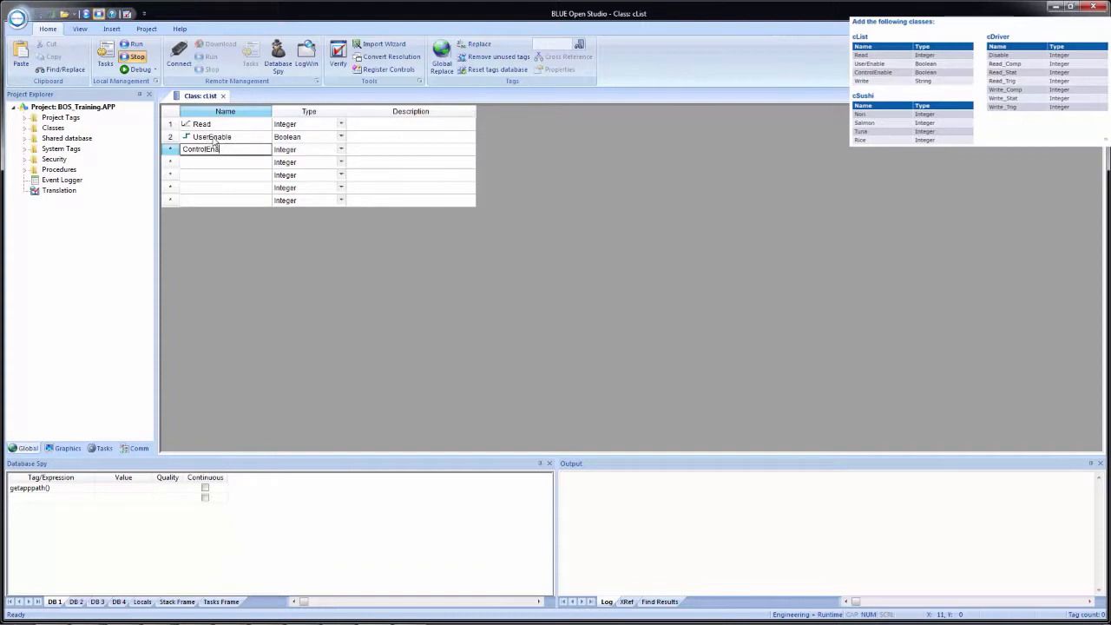
key("Tab")
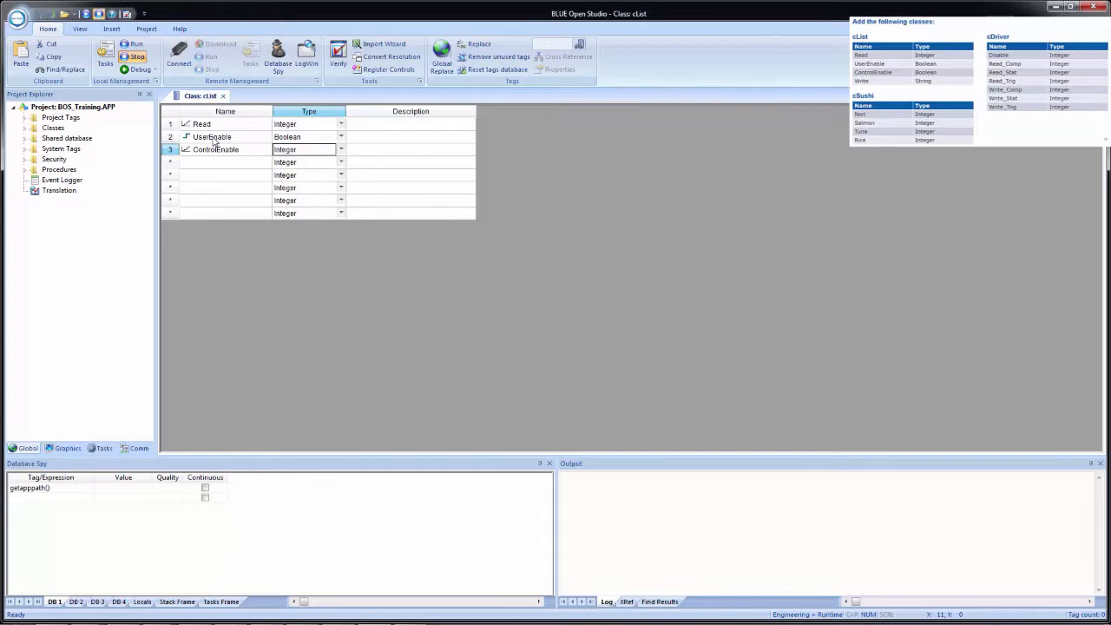
key("b")
key("Tab")
key("Tab")
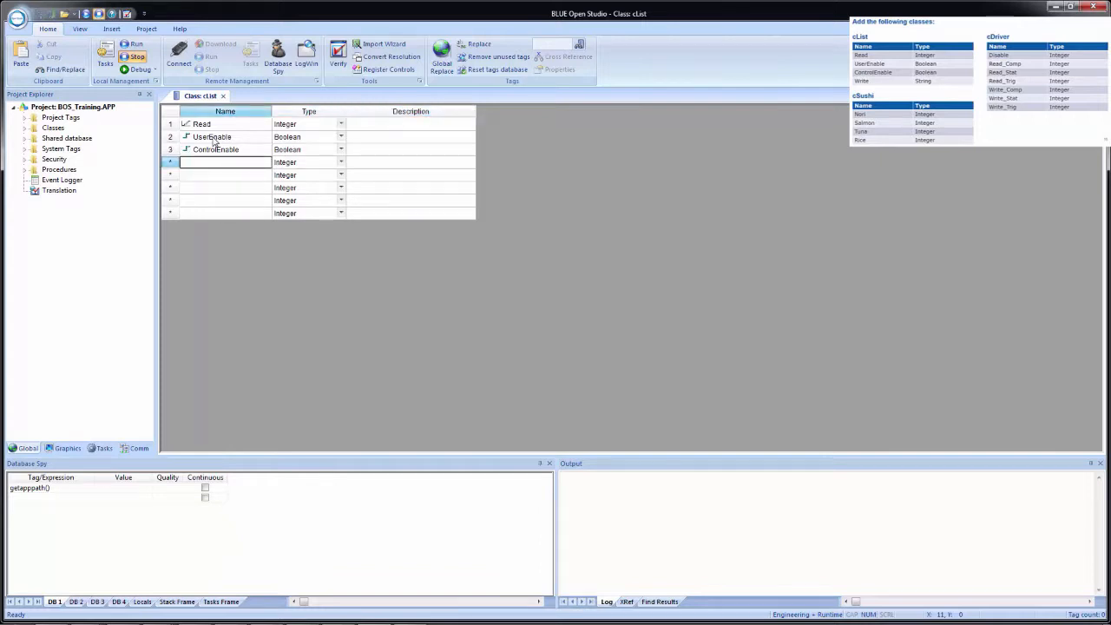
Add a fourth cList member named Write with the type String, and close the class sheet.
type("Write")
key("Tab")
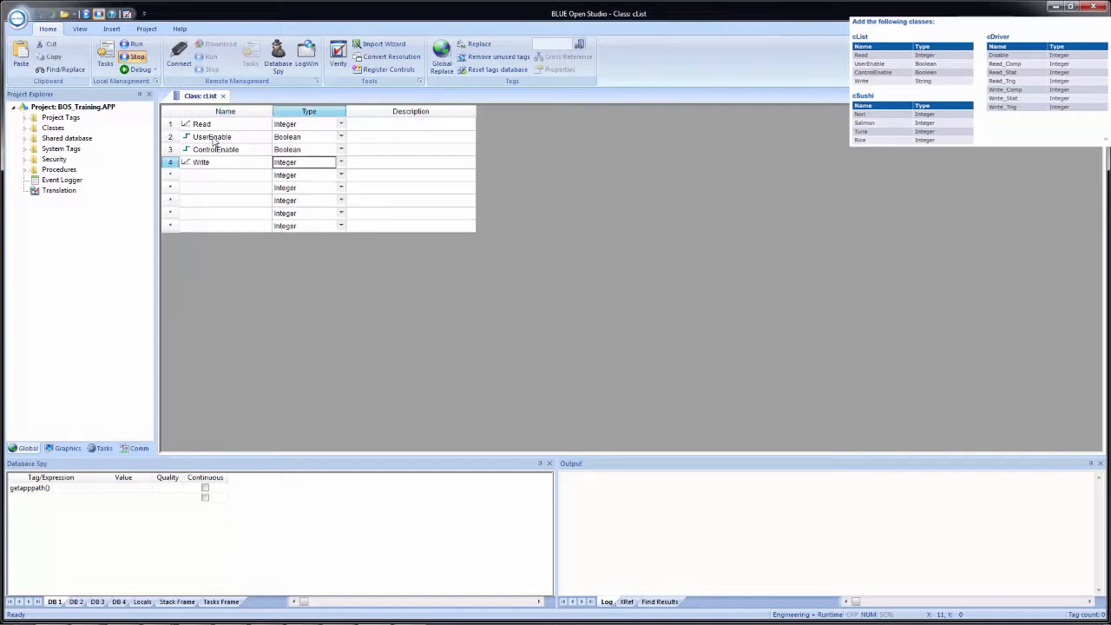
key("s")
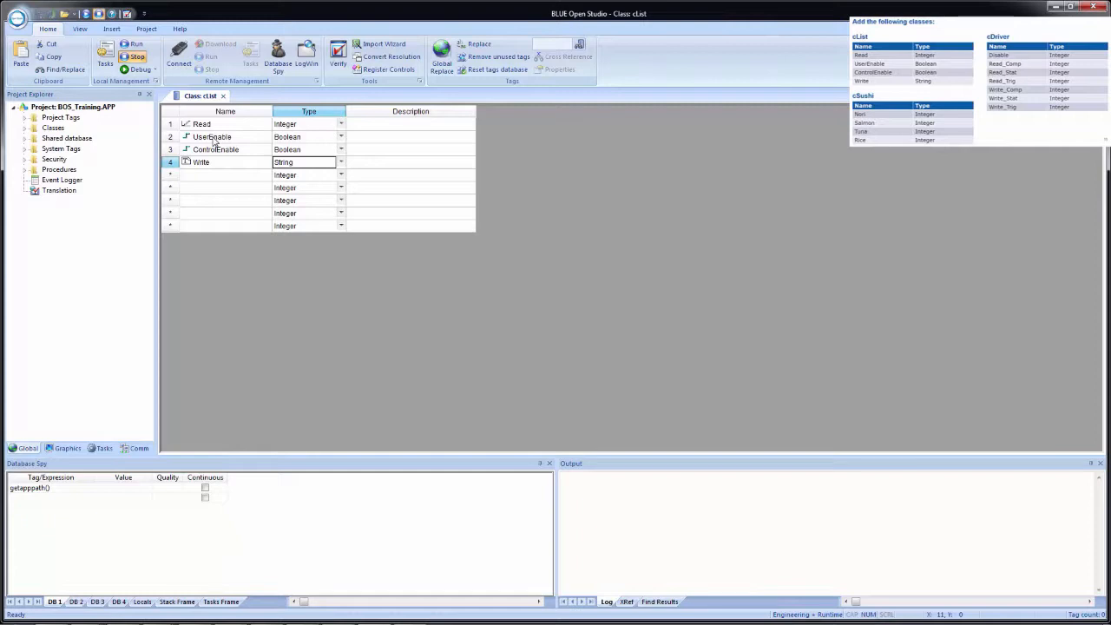
left_click(223, 97)
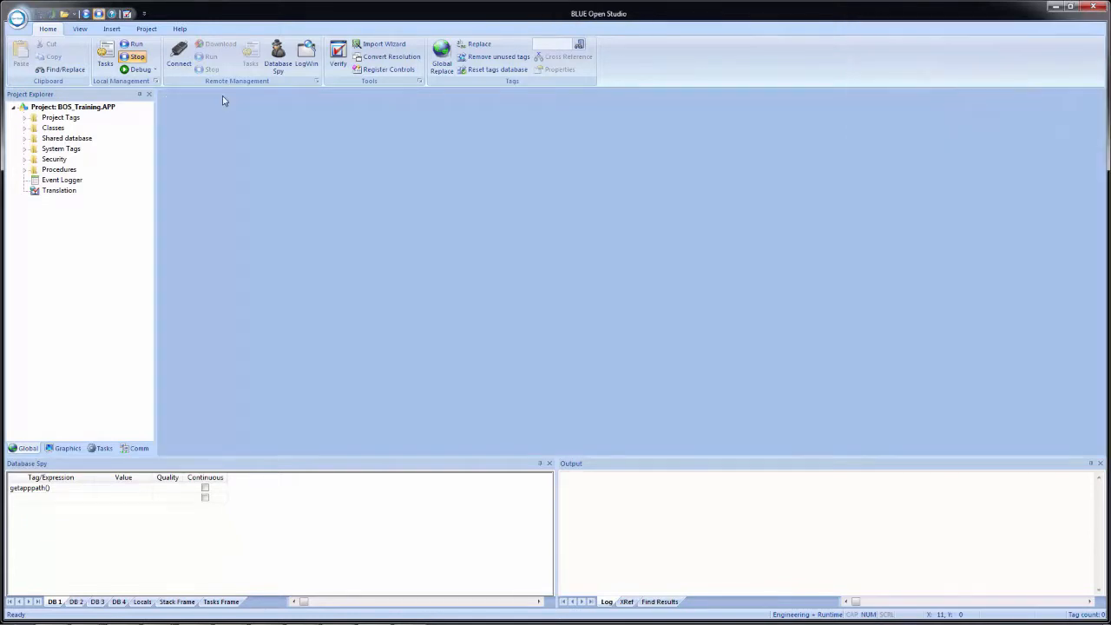
Review the cList class in the project tree, examining its member list and datasheet view.
left_click(24, 128)
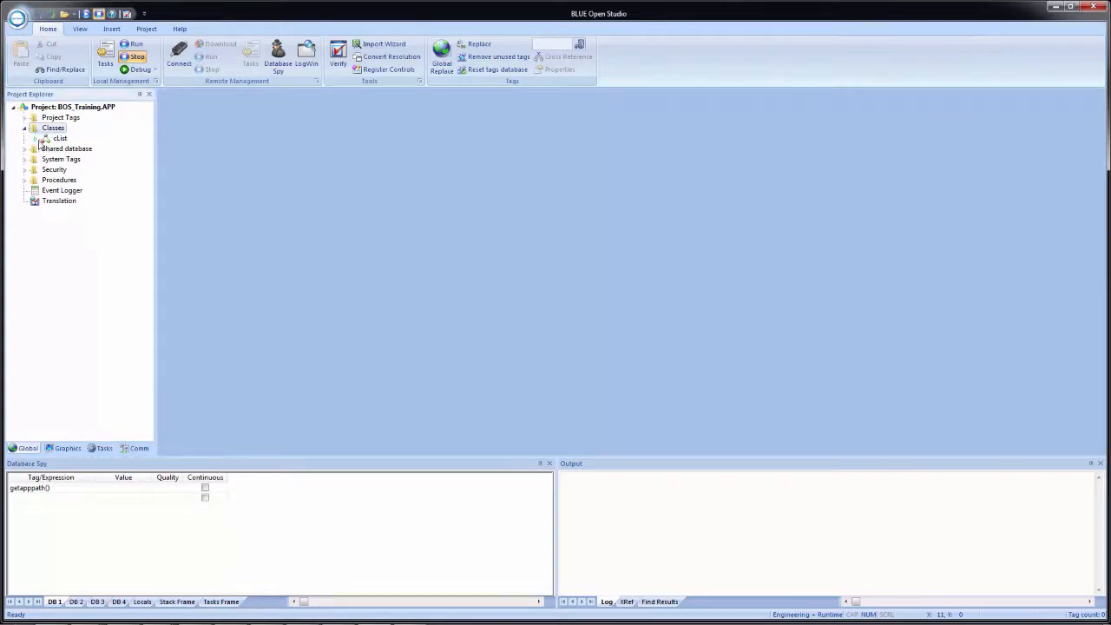
left_click(35, 139)
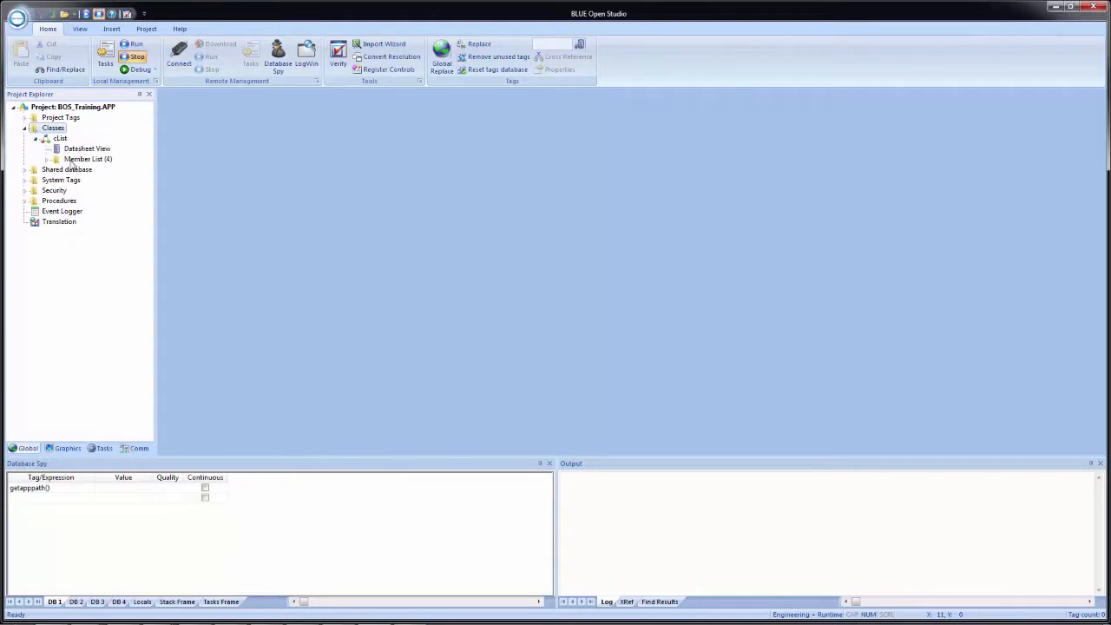
left_click(47, 160)
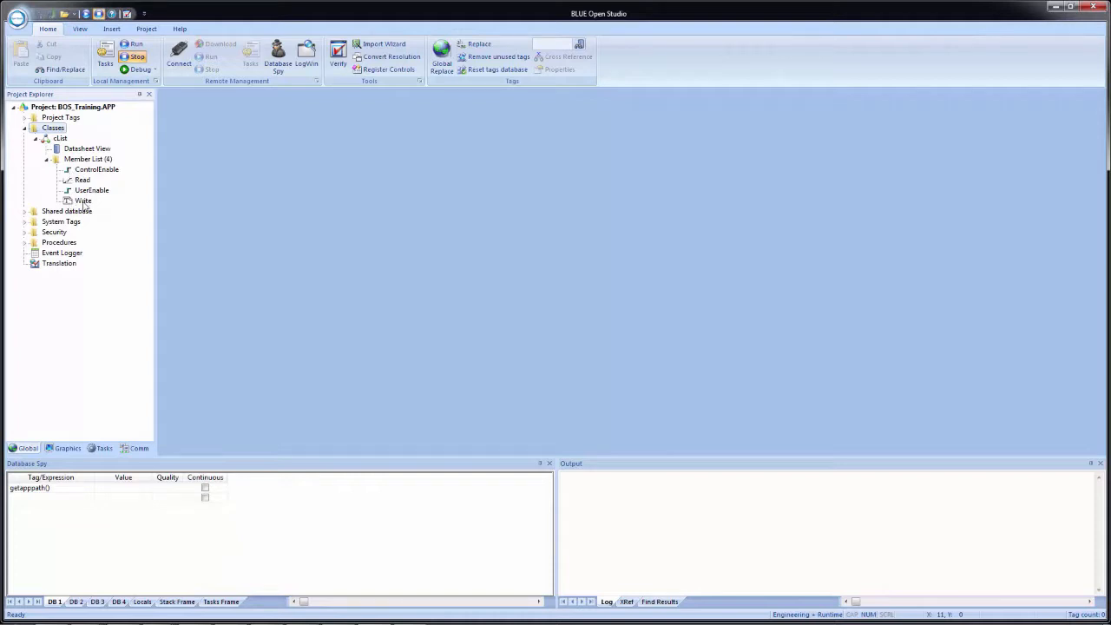
double_click(89, 150)
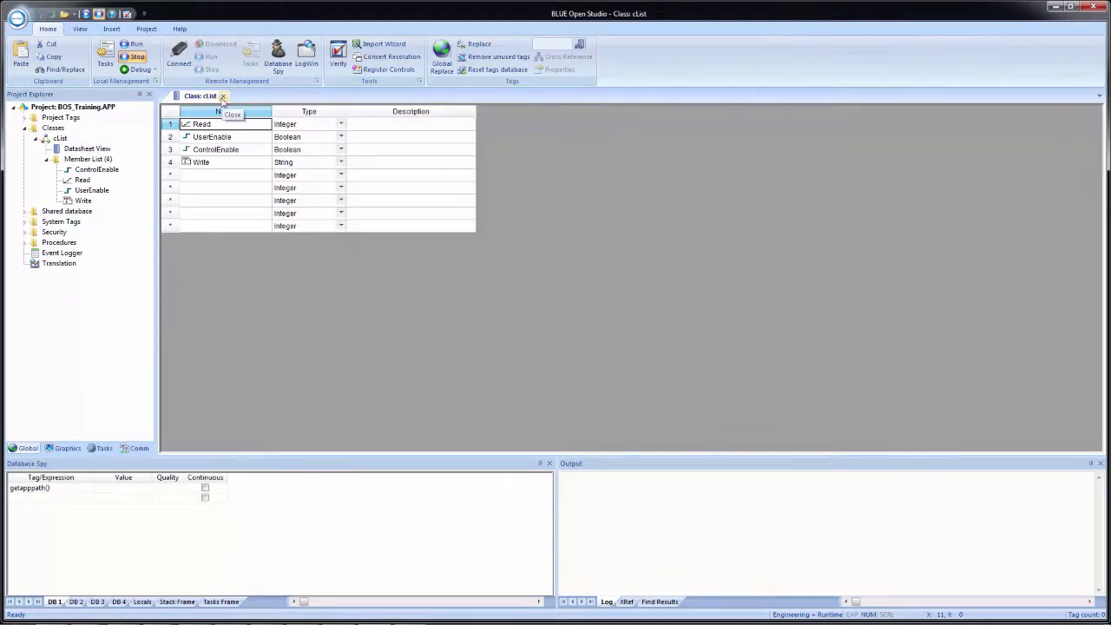
left_click(222, 96)
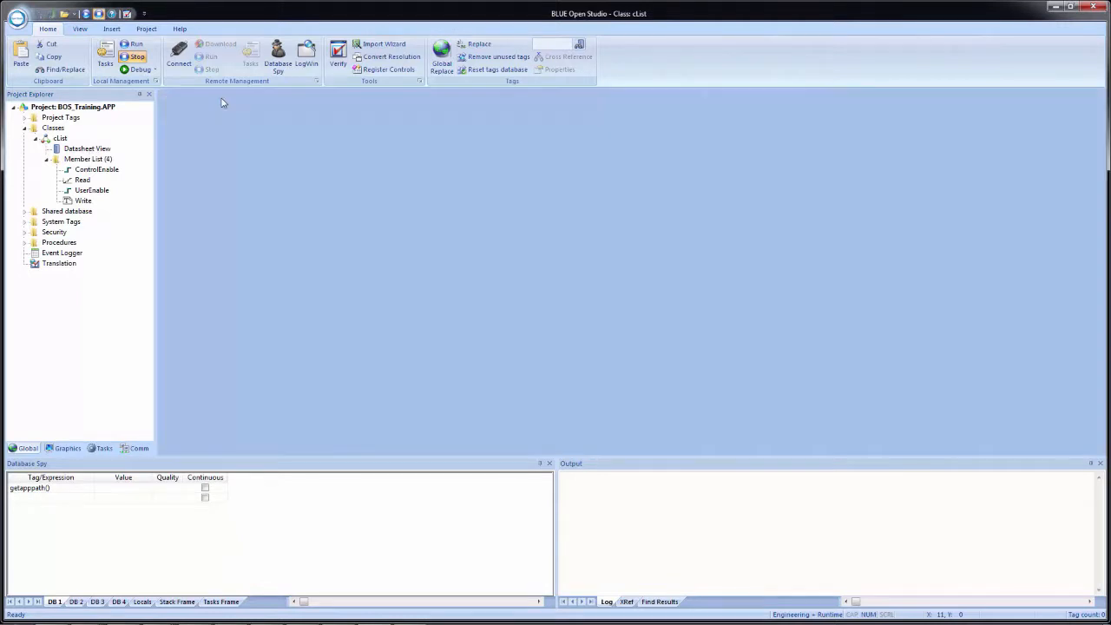
left_click(37, 139)
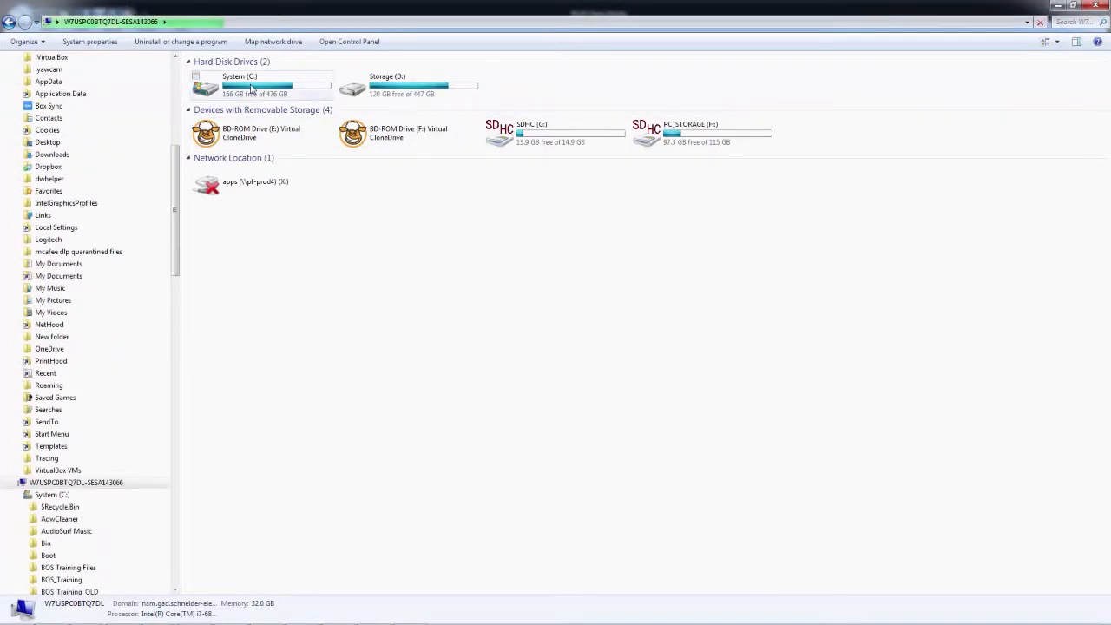
Open BOS Training Tags.xls in Excel from the BOS Training Files folder on drive C, and close the file browser.
double_click(254, 90)
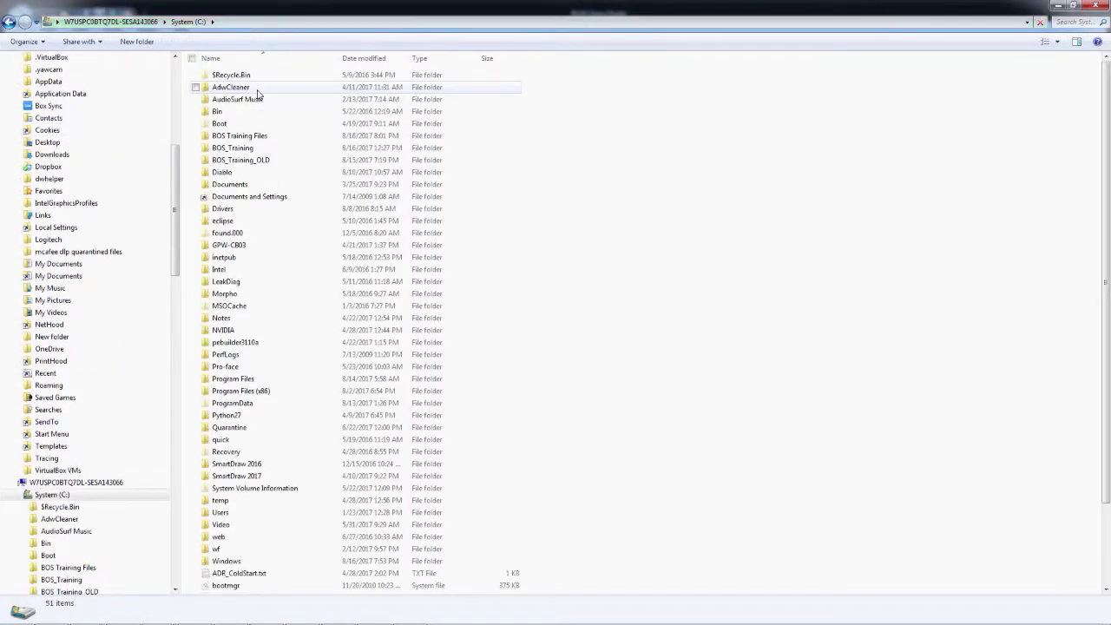
double_click(265, 139)
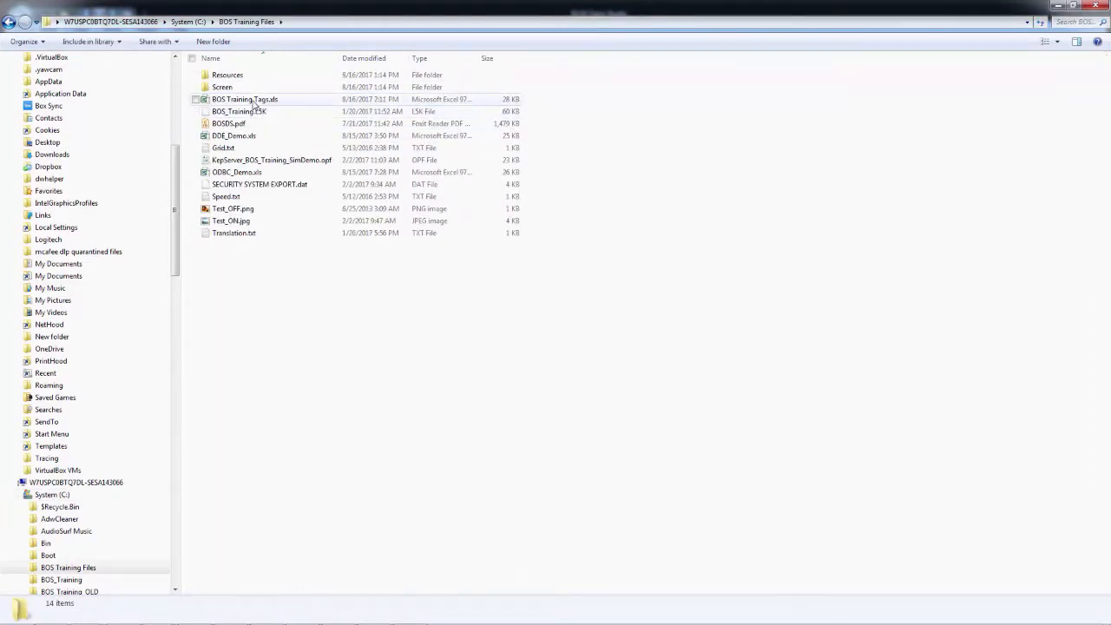
left_click(254, 103)
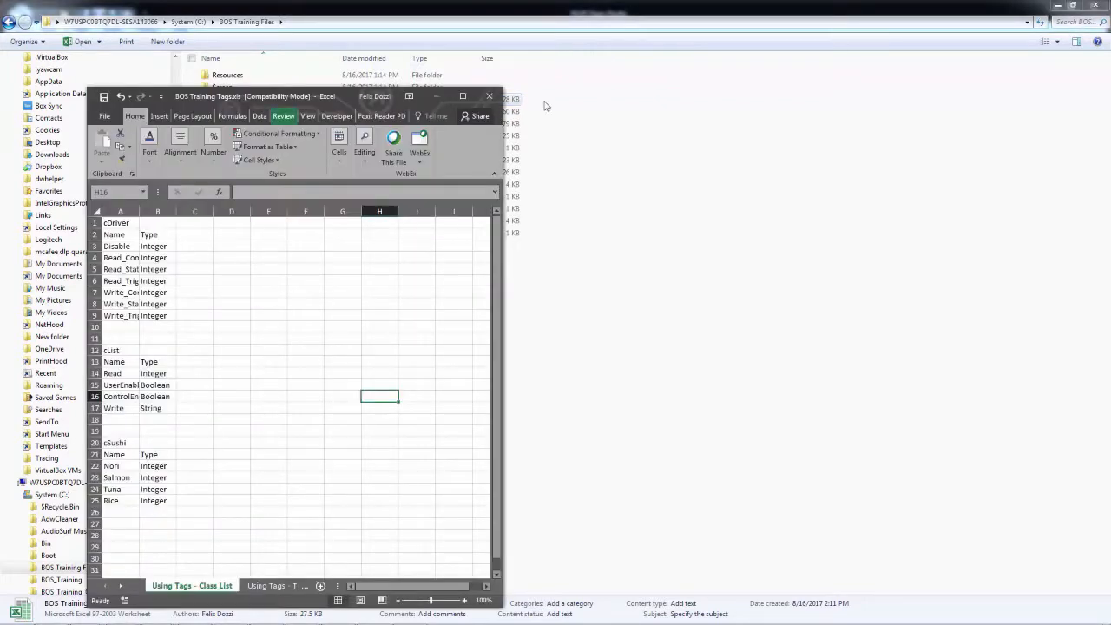
left_click(1094, 6)
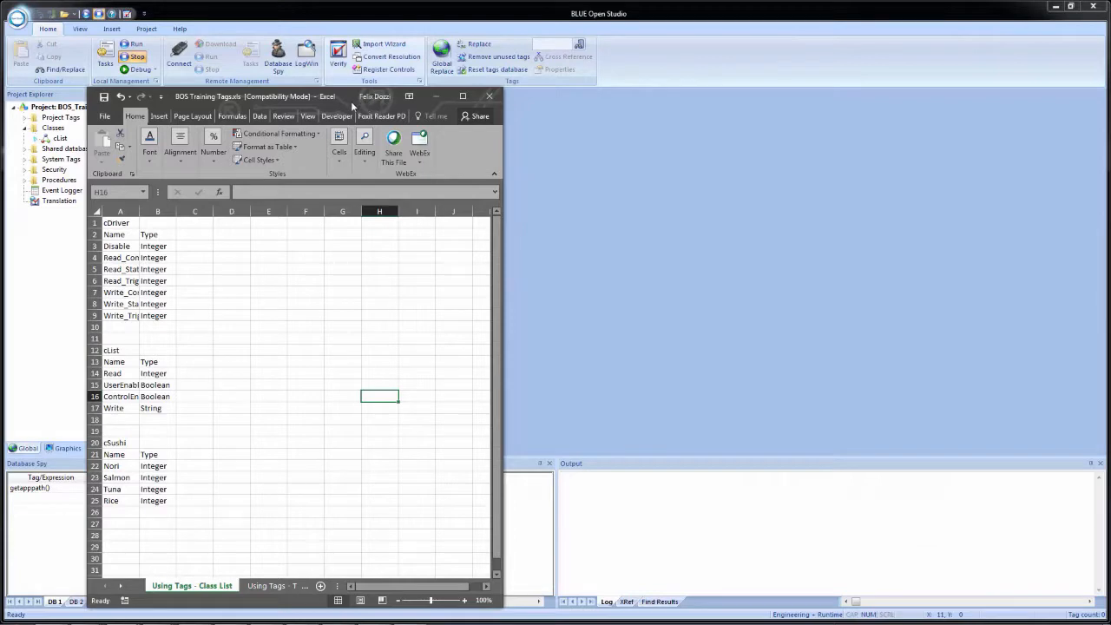
Arrange the windows side by side, with BLUE Open Studio on the left half and the Excel workbook on the right.
key("super+Right")
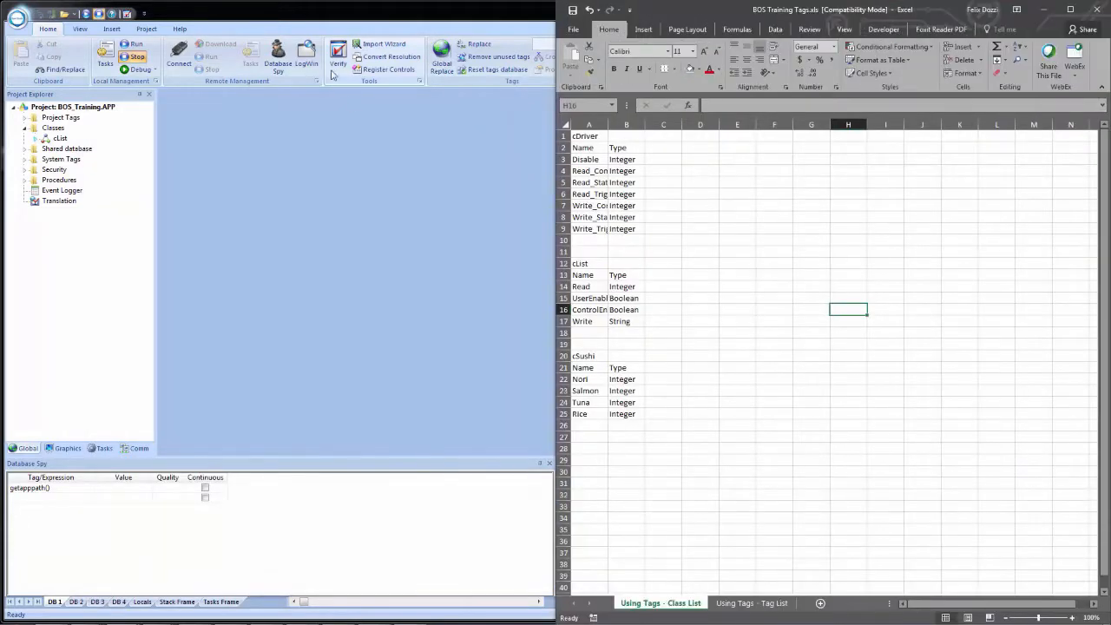
left_click(359, 22)
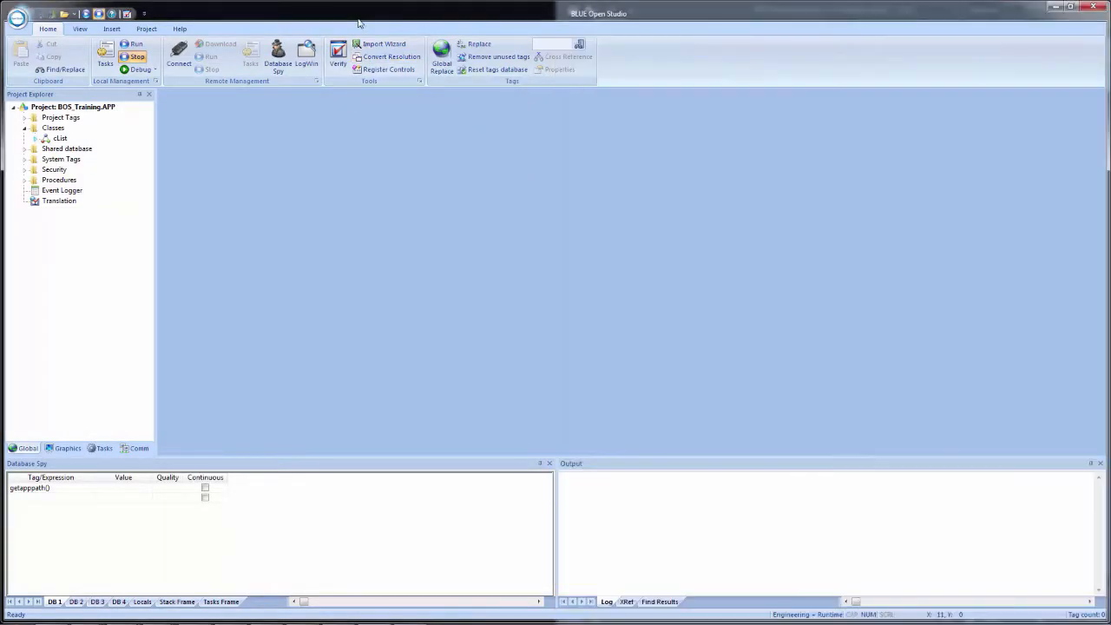
key("super+Left")
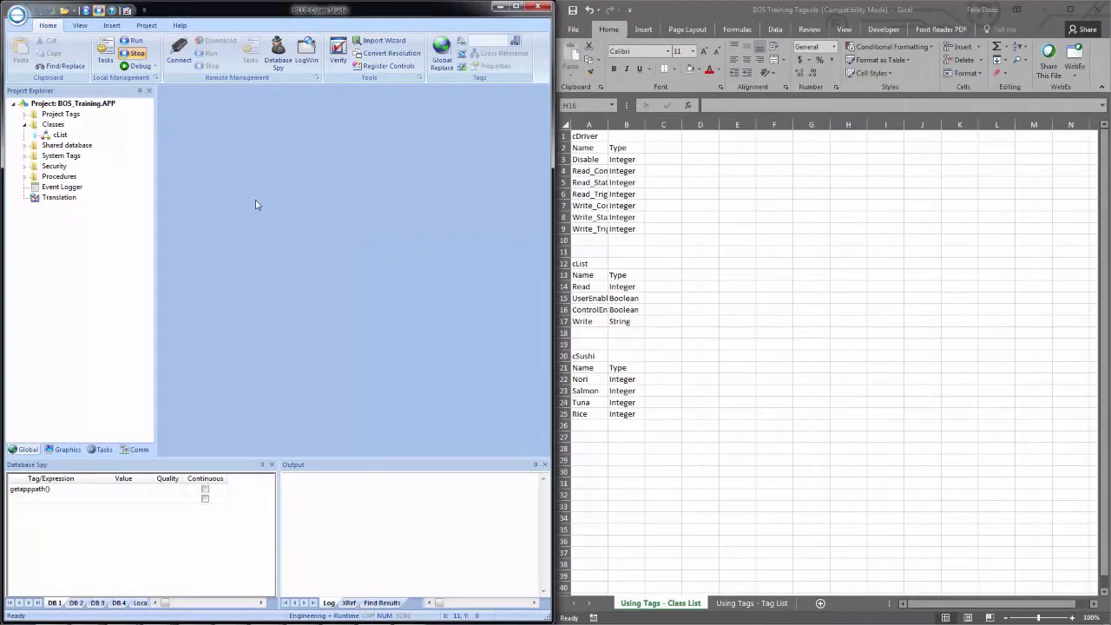
Insert a new class named cDriver in the project's Classes folder.
right_click(57, 126)
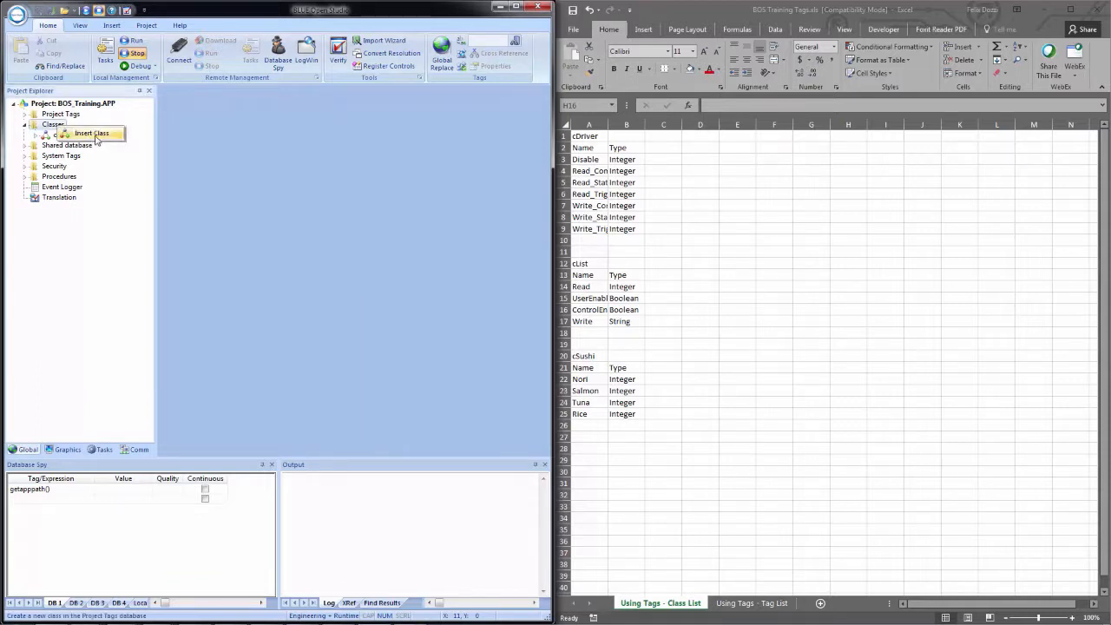
left_click(95, 136)
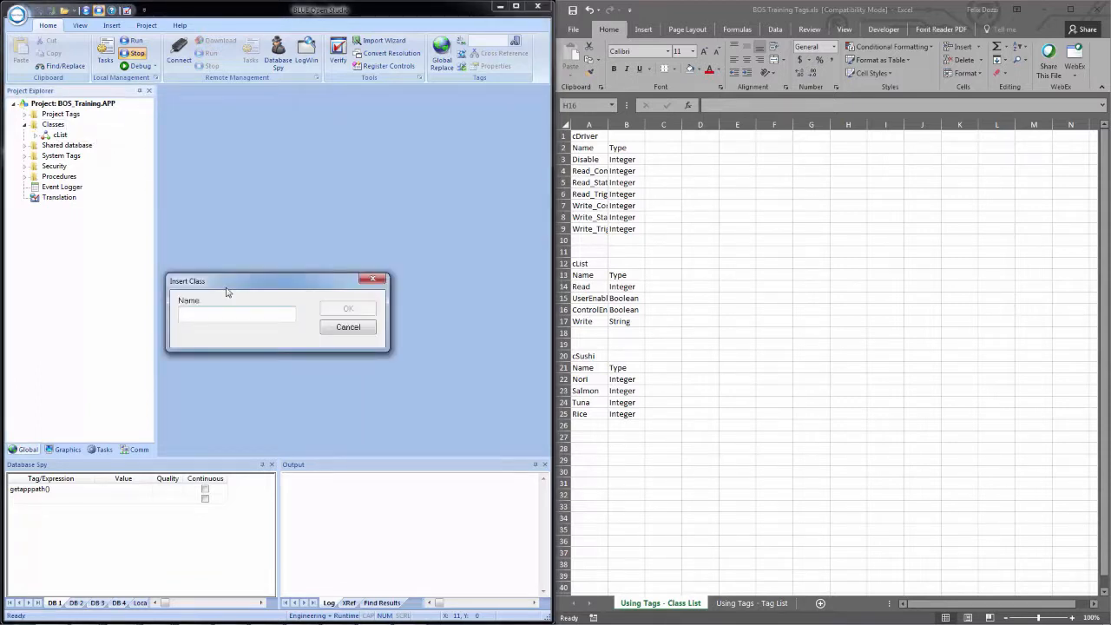
type("cDriver")
key("Return")
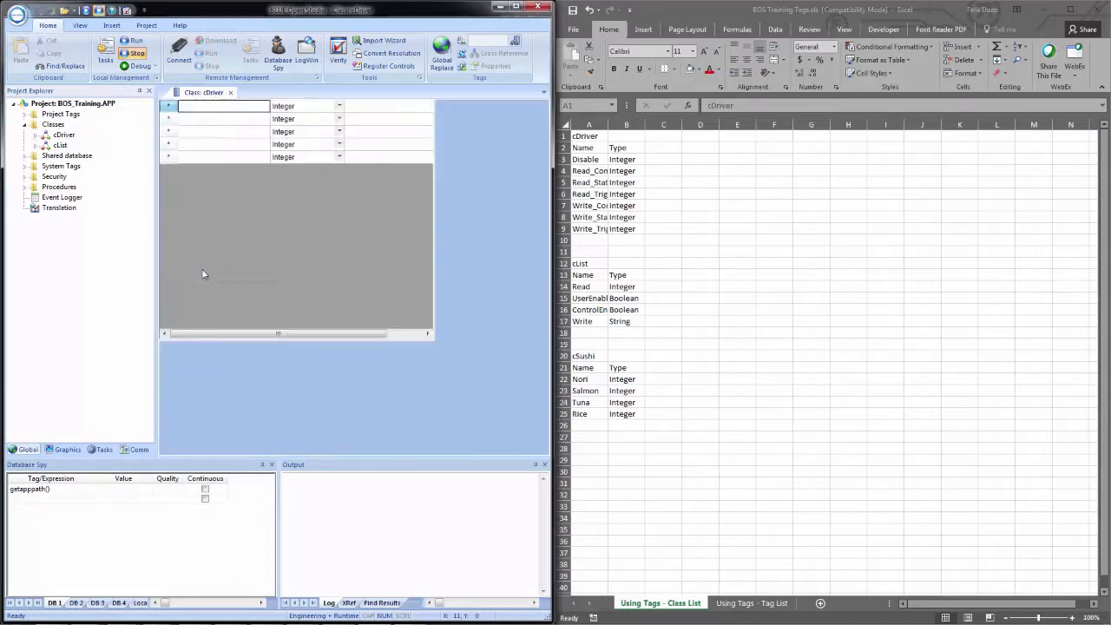
Copy the cDriver member names and types from cells A3:B9 of the workbook into the cDriver class sheet, and close the sheet.
left_click(580, 161)
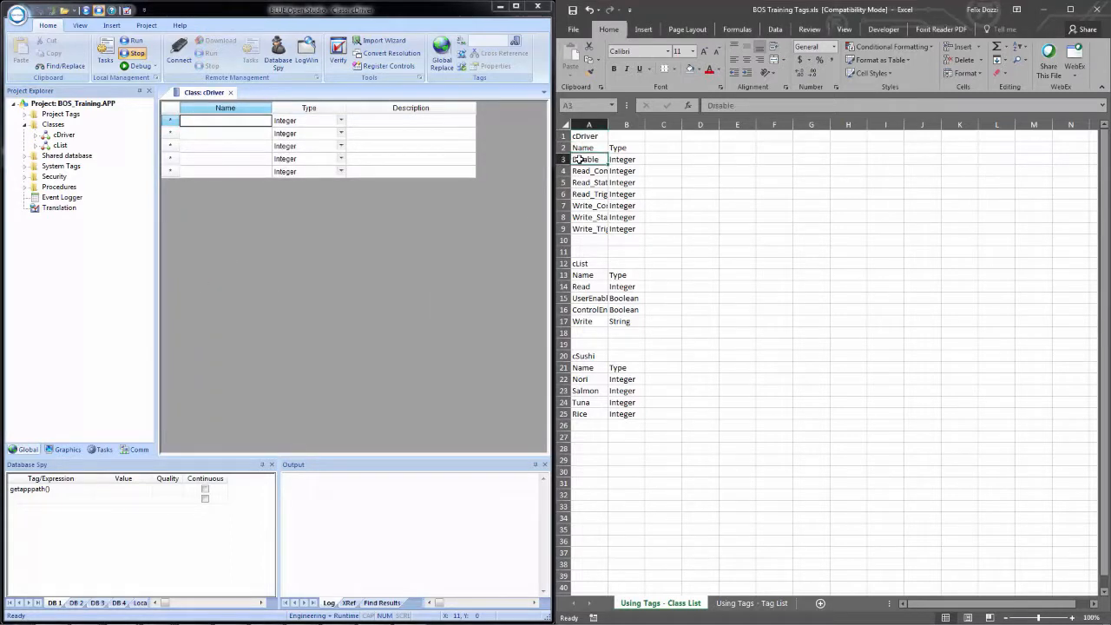
left_click_drag(582, 162, 614, 232)
key("ctrl+c")
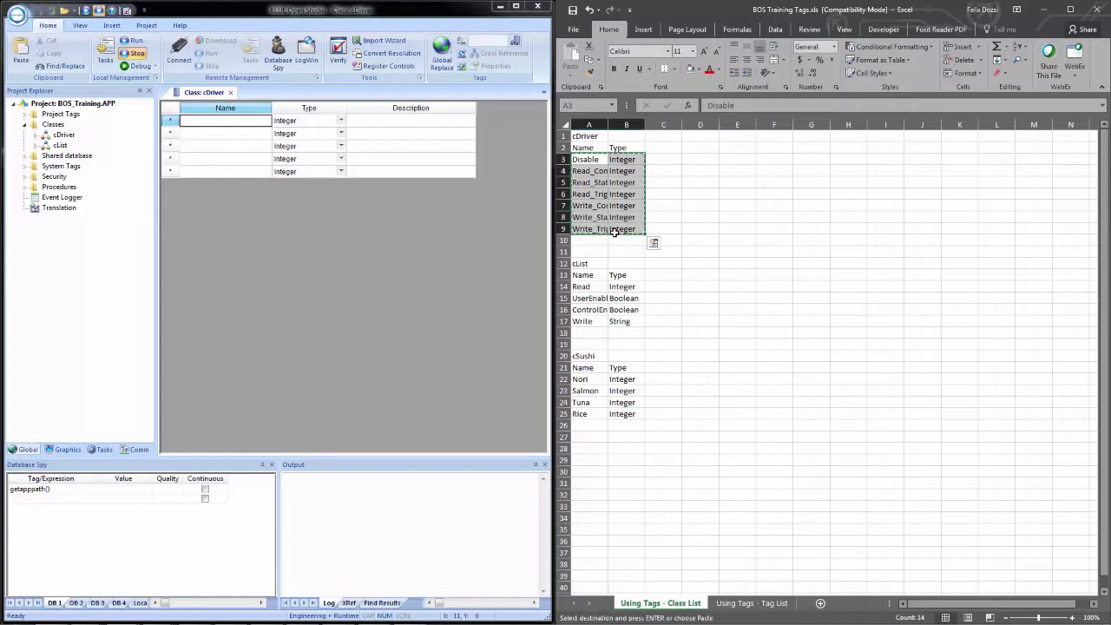
left_click(216, 130)
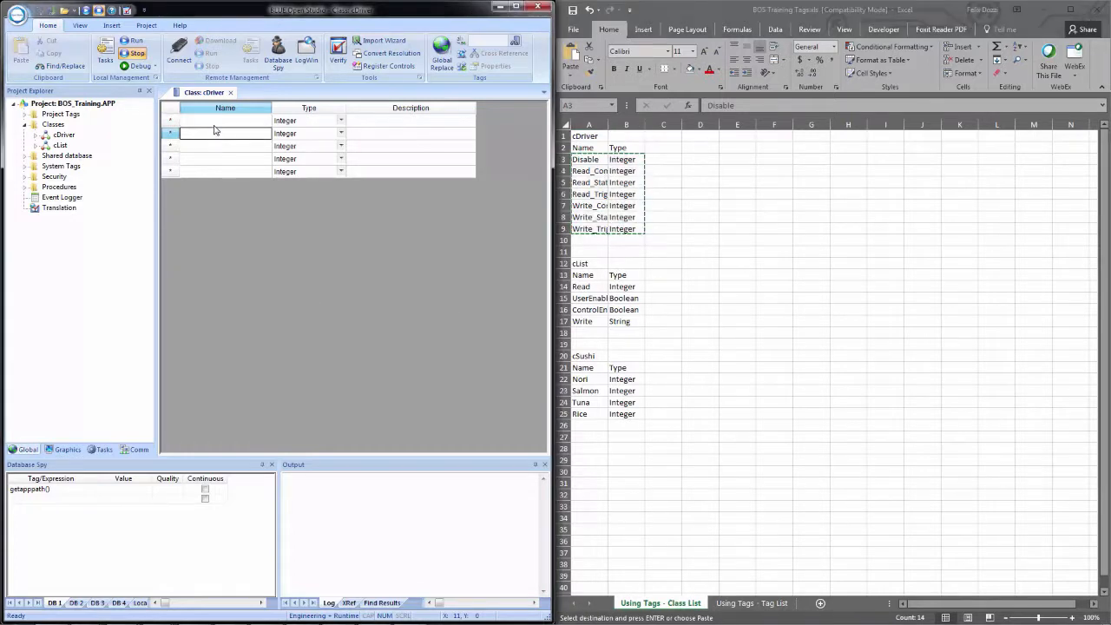
key("ctrl+v")
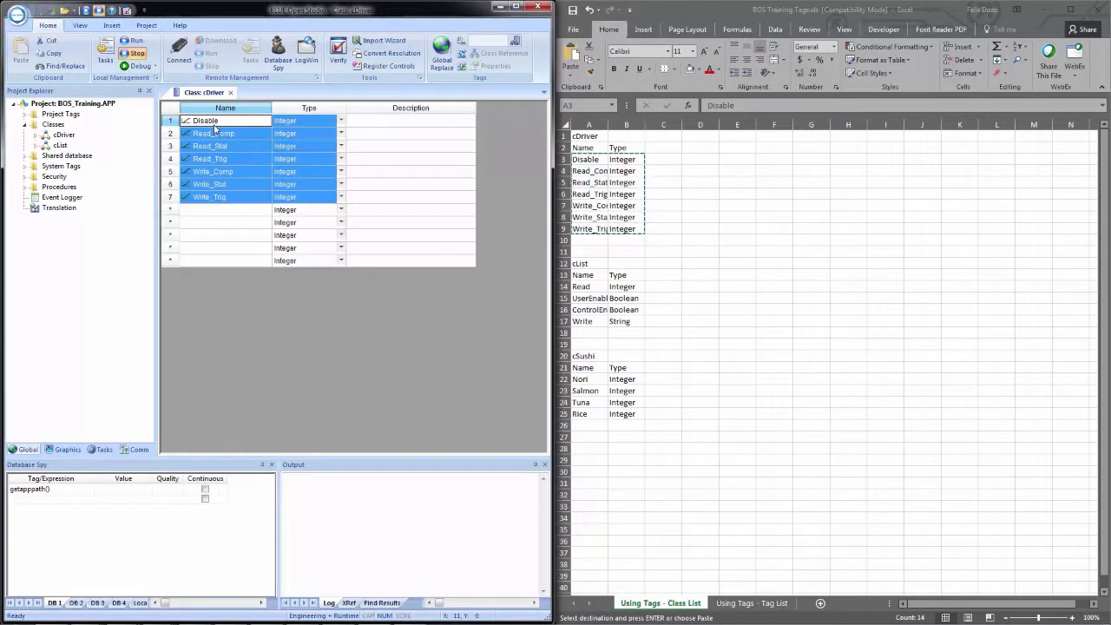
left_click(218, 240)
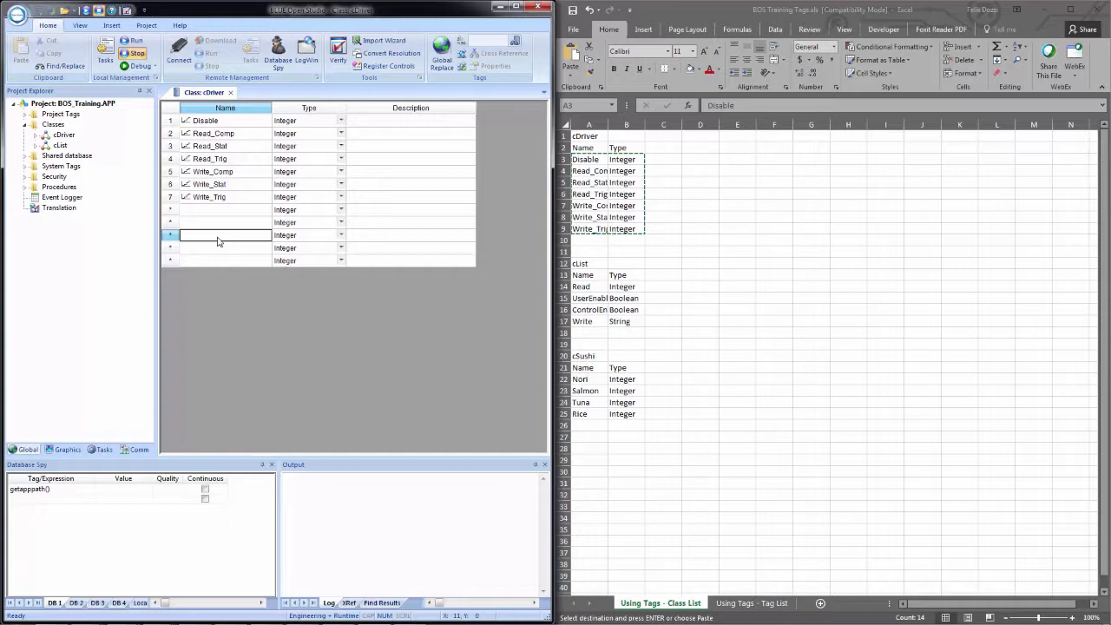
left_click(230, 92)
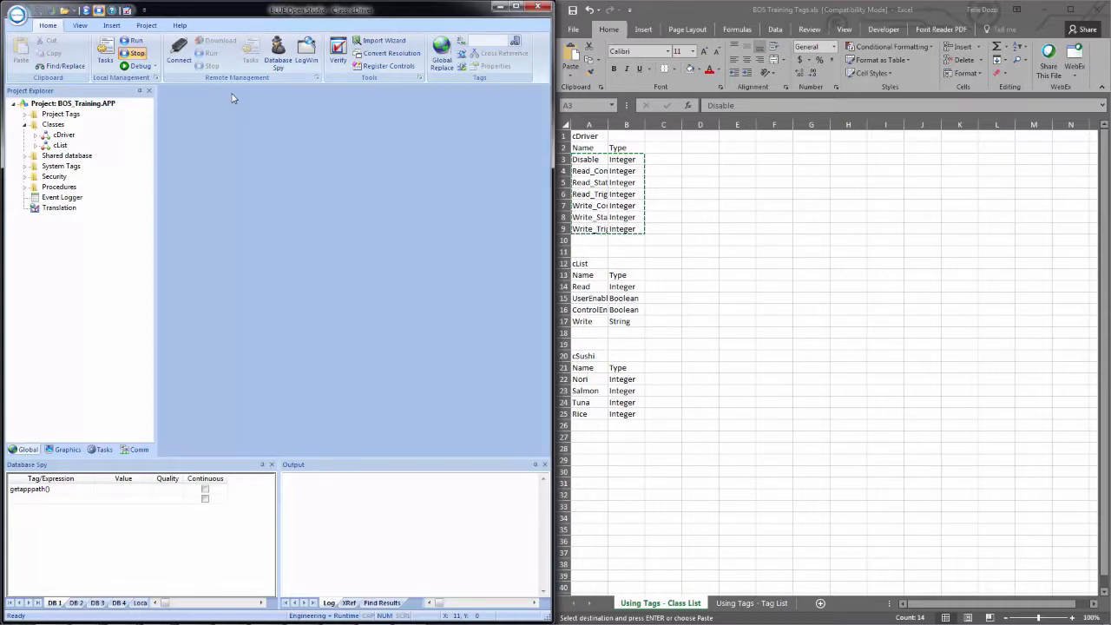
Insert a new class named cSushi in the project's Classes folder.
right_click(55, 129)
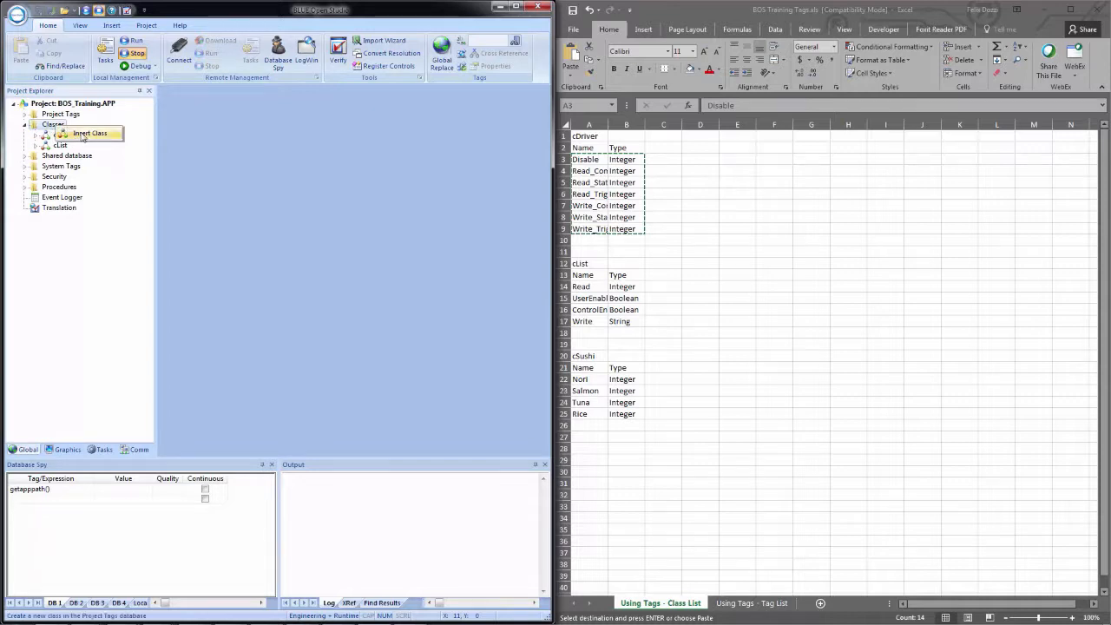
left_click(82, 135)
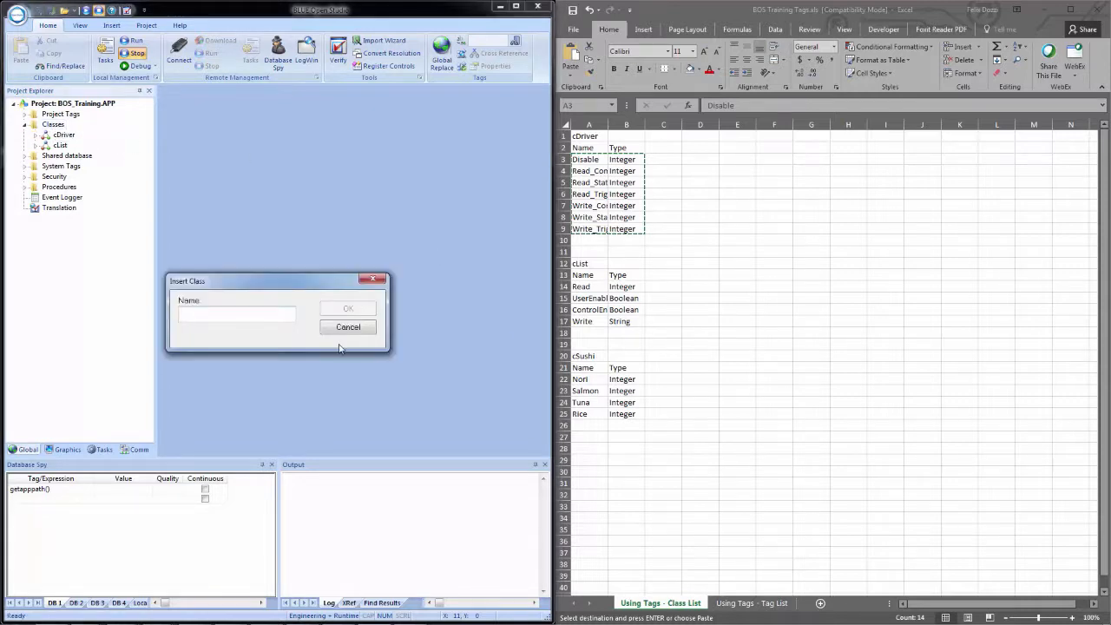
type("cSushi")
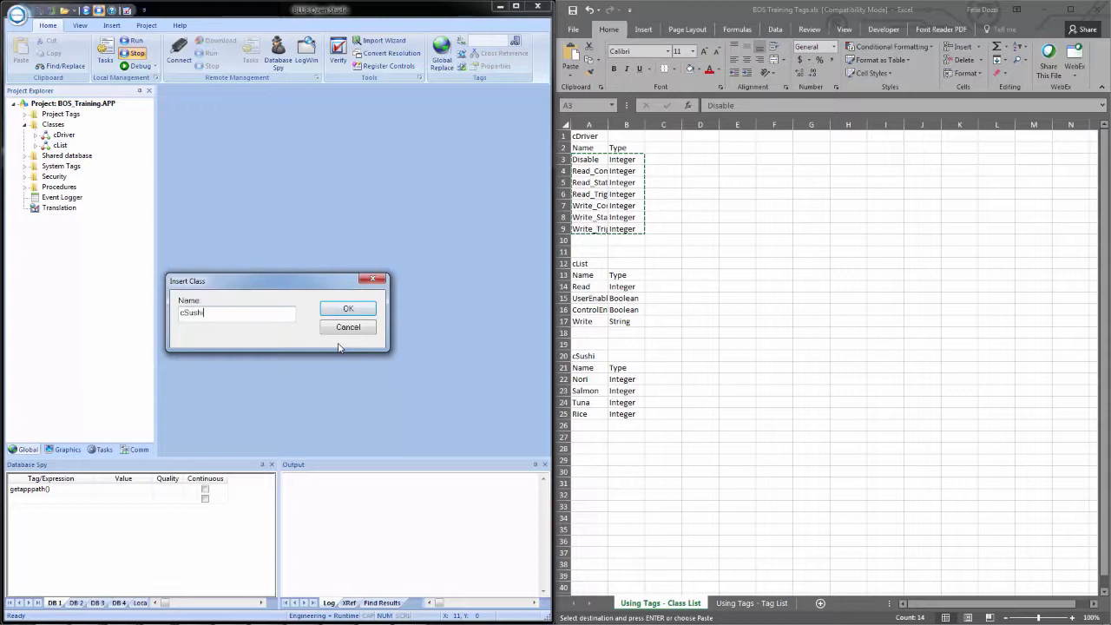
key("Return")
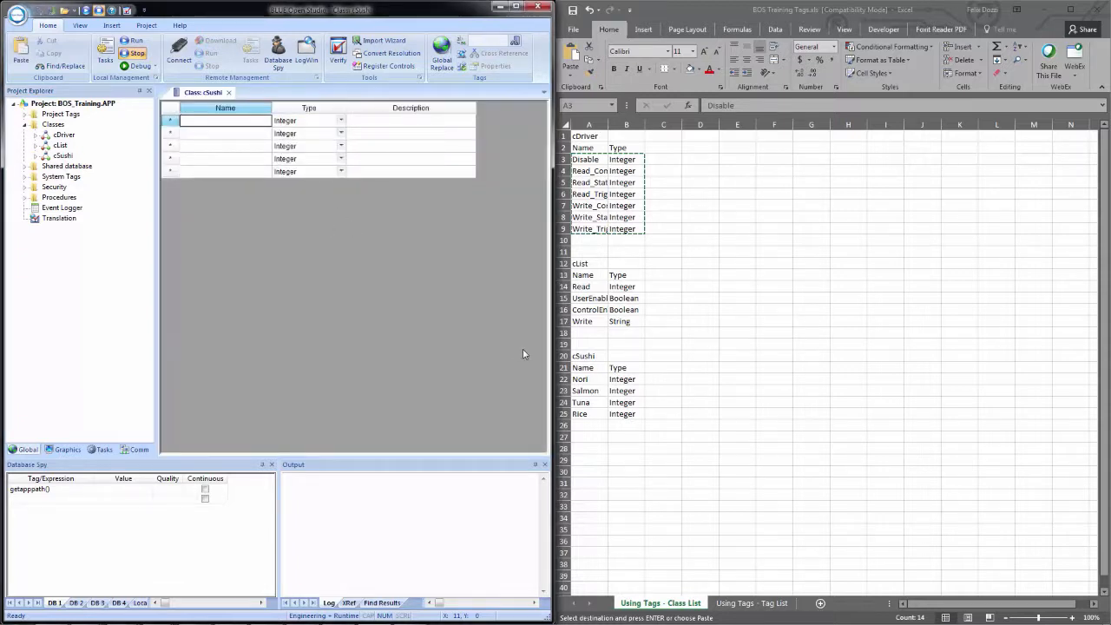
Copy the cSushi member names and types from cells A22:B25 of the workbook into the cSushi class sheet, and close the sheet.
left_click_drag(580, 379, 618, 416)
key("ctrl+c")
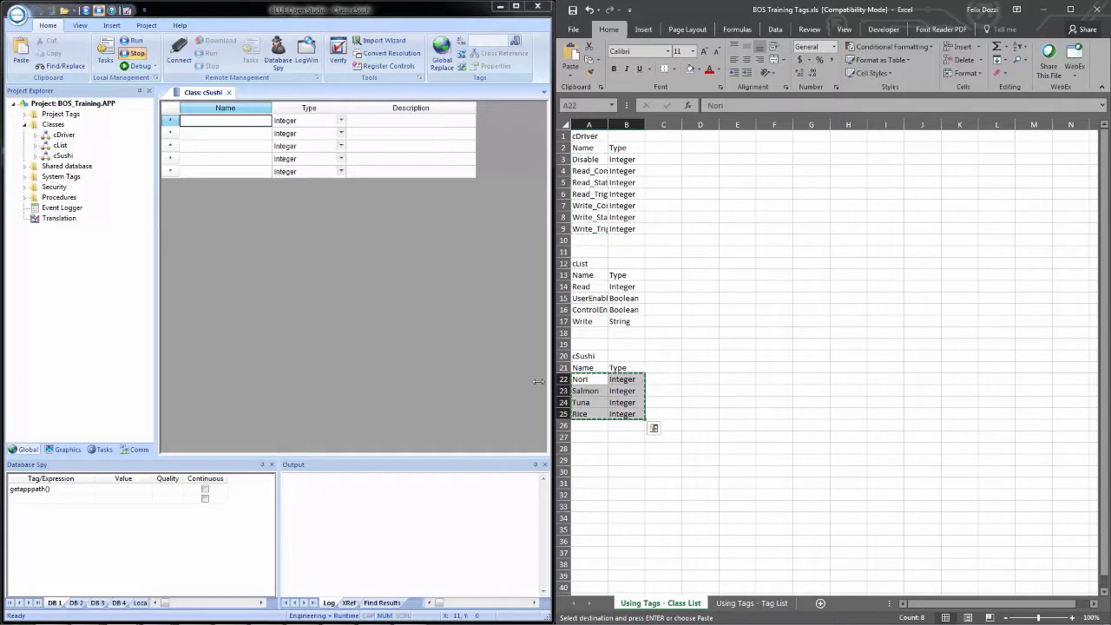
left_click(223, 122)
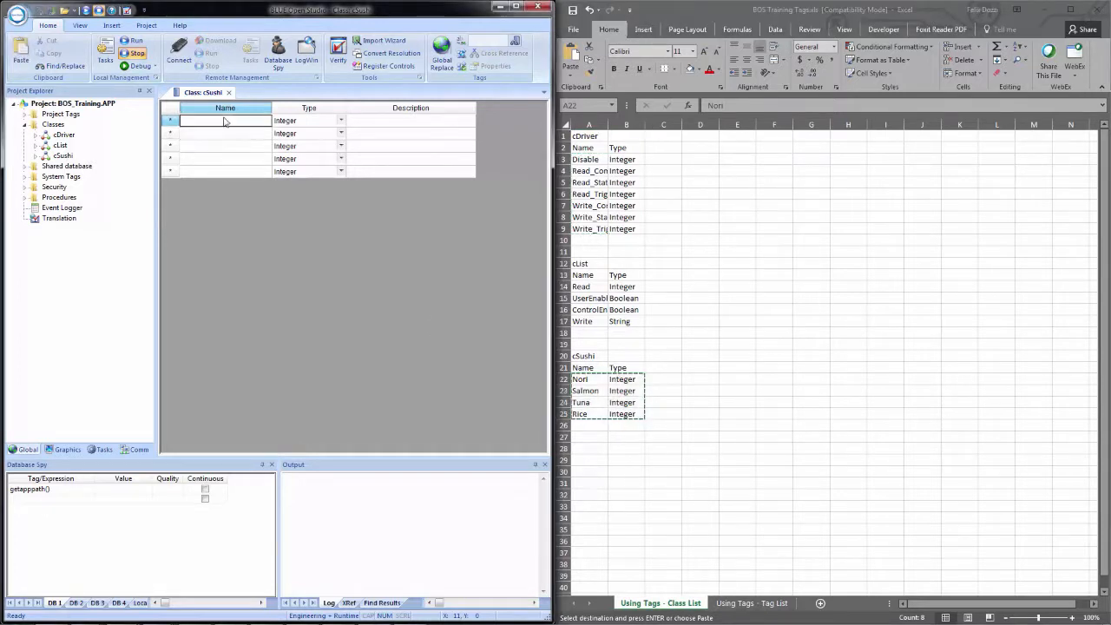
key("ctrl+v")
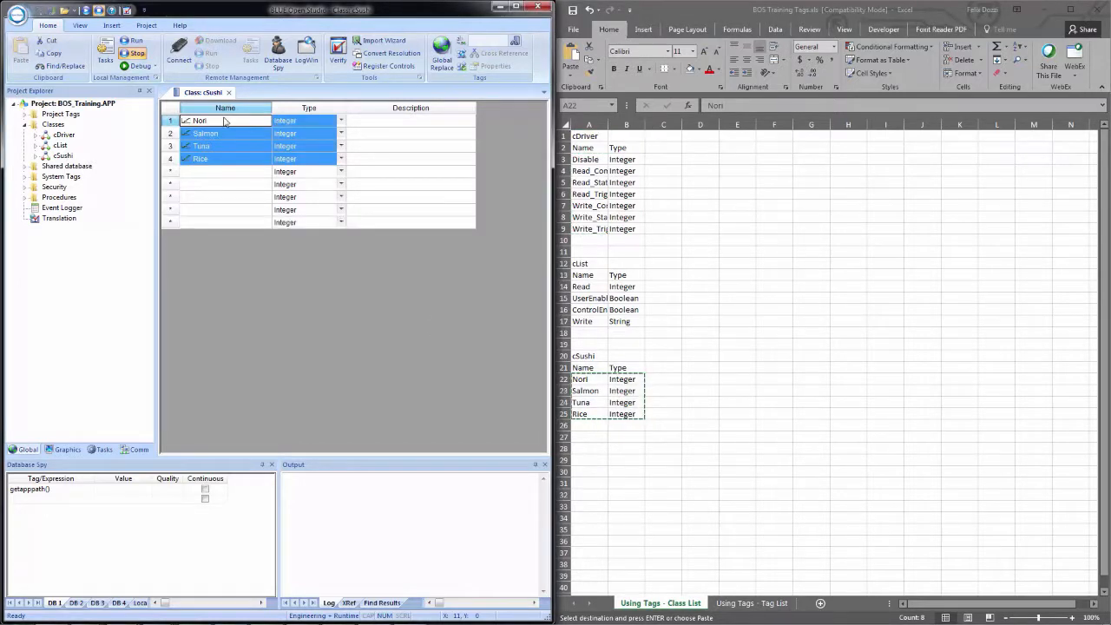
left_click(229, 92)
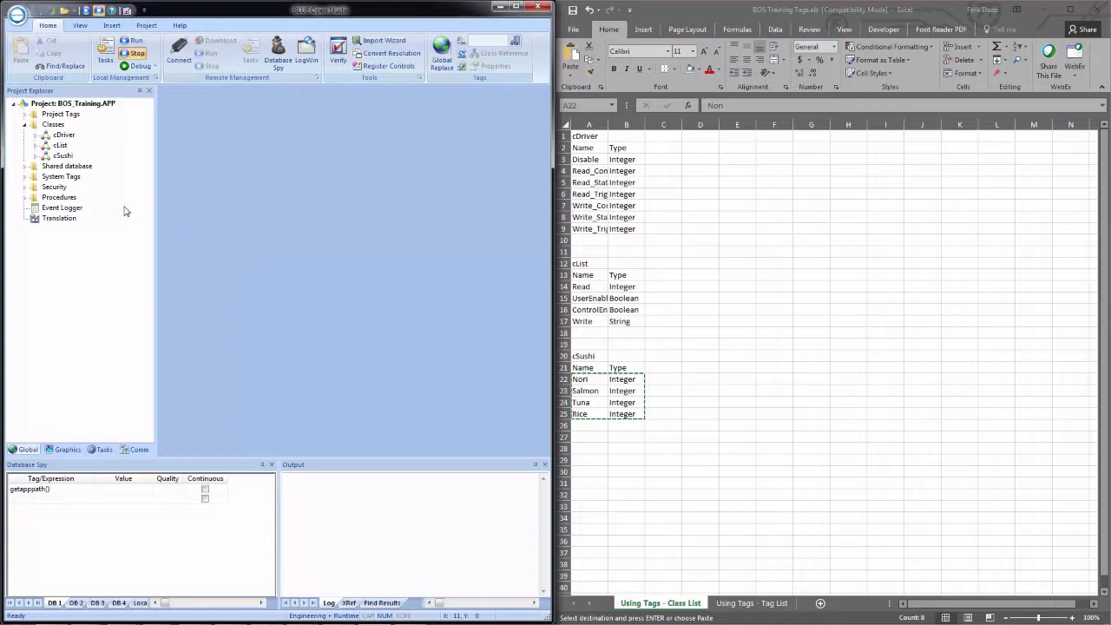
Open the Project Tags datasheet, maximize the BLUE Open Studio window and widen the datasheet's Array column.
left_click(25, 115)
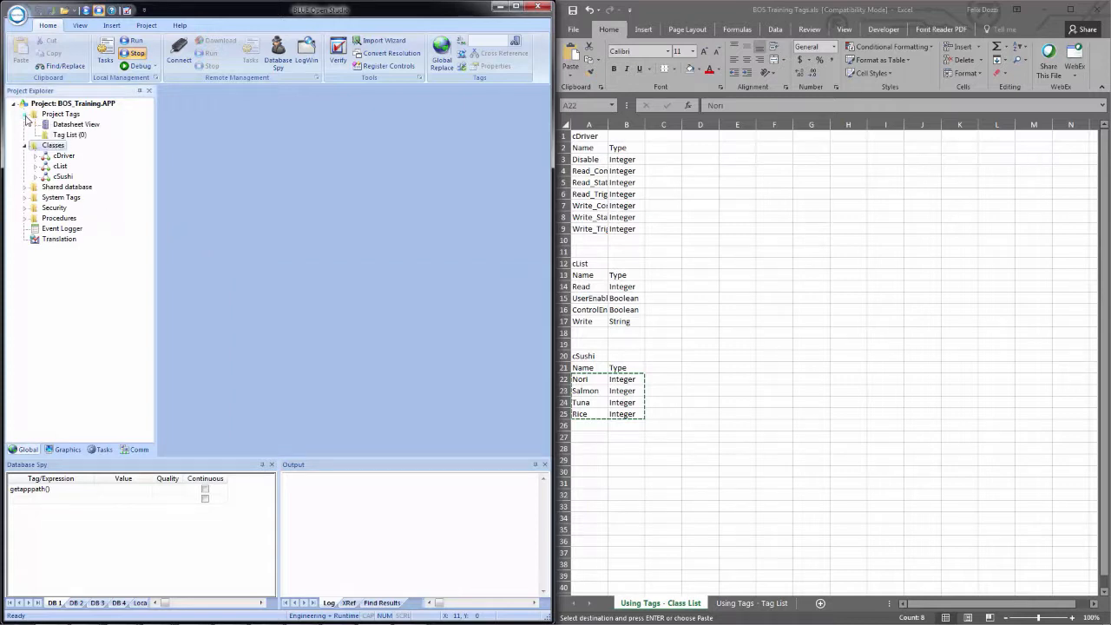
double_click(81, 128)
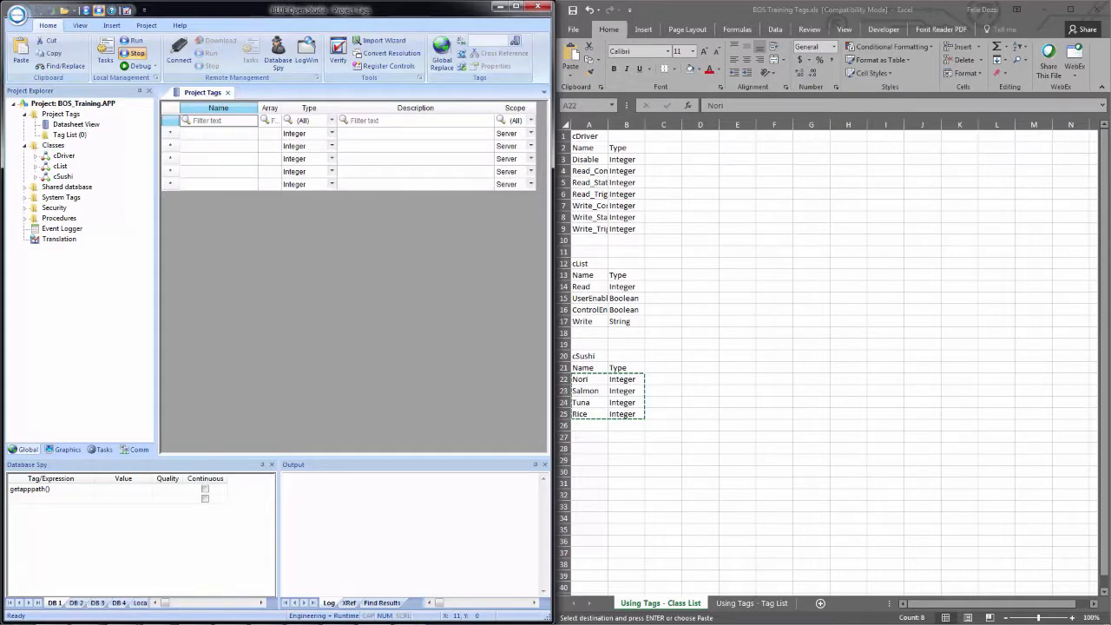
left_click(516, 6)
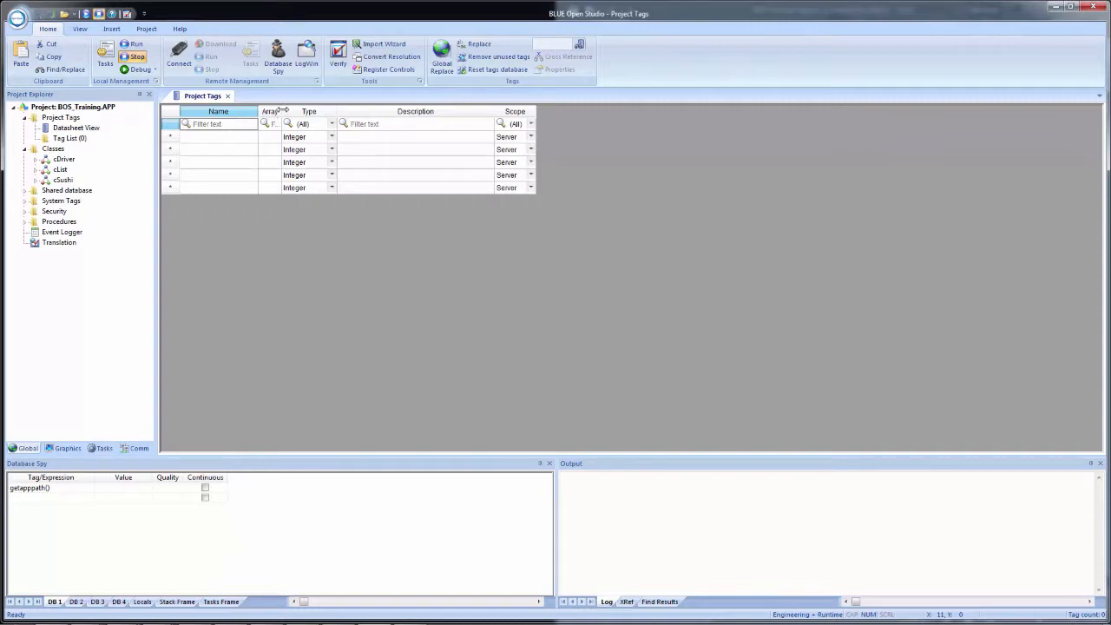
left_click_drag(280, 111, 338, 112)
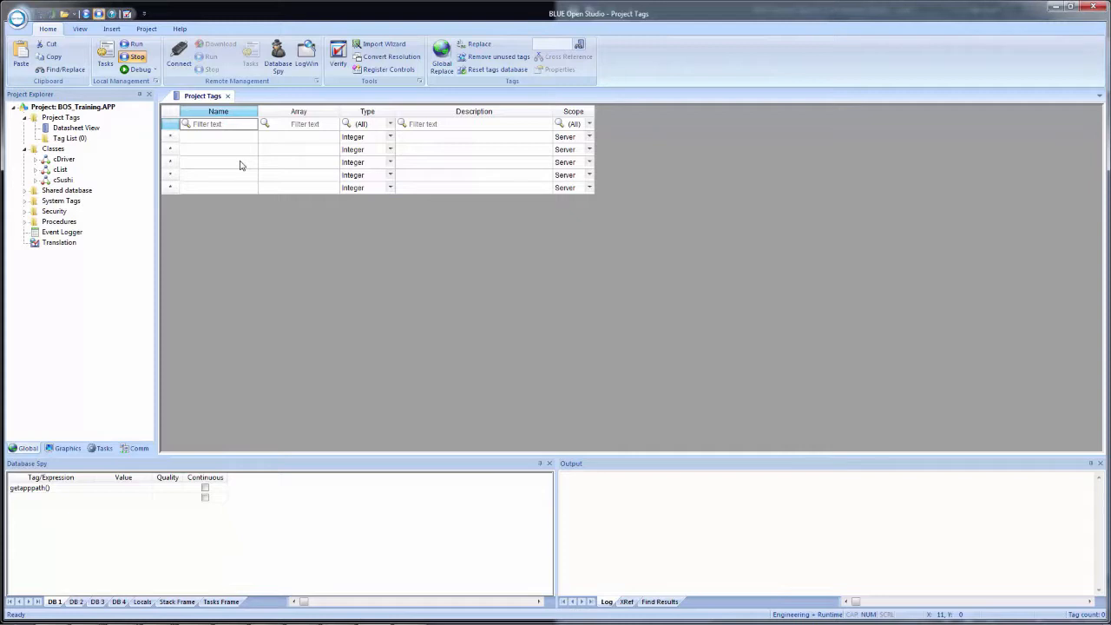
Return BLUE Open Studio to the left half of the screen and show the workbook's Using Tags - Tag List sheet beside it.
key("super+Left")
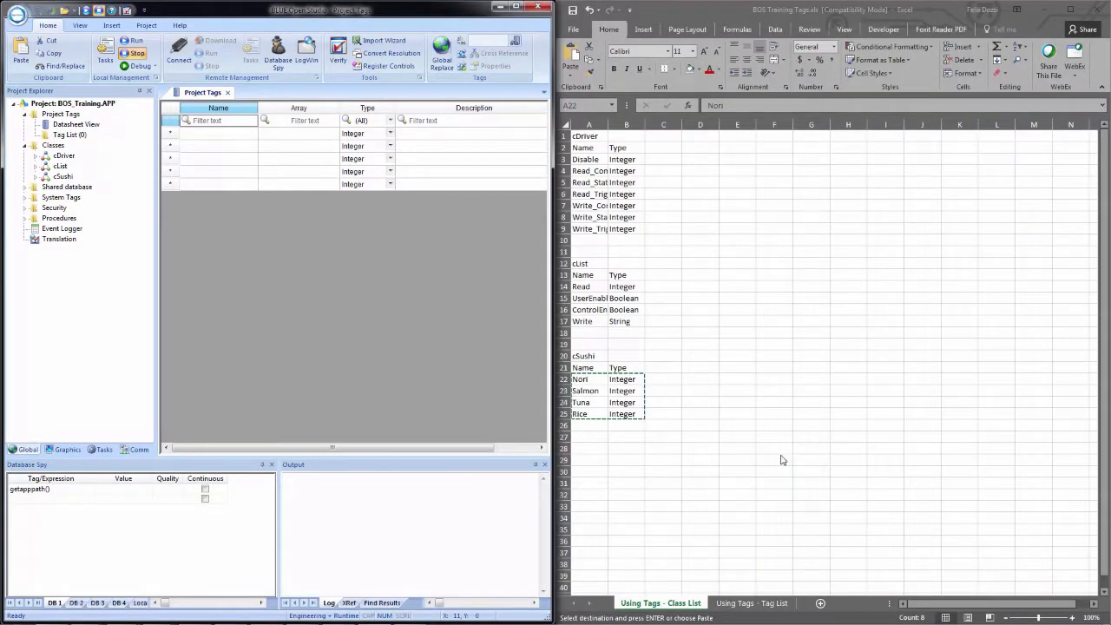
left_click(758, 605)
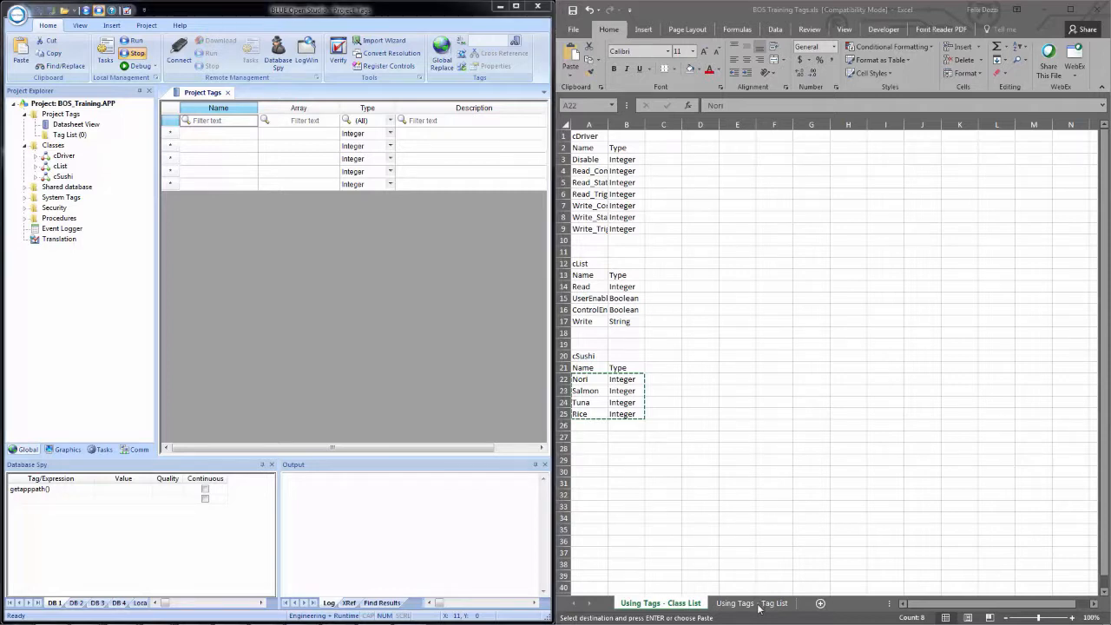
left_click(758, 605)
left_click(363, 248)
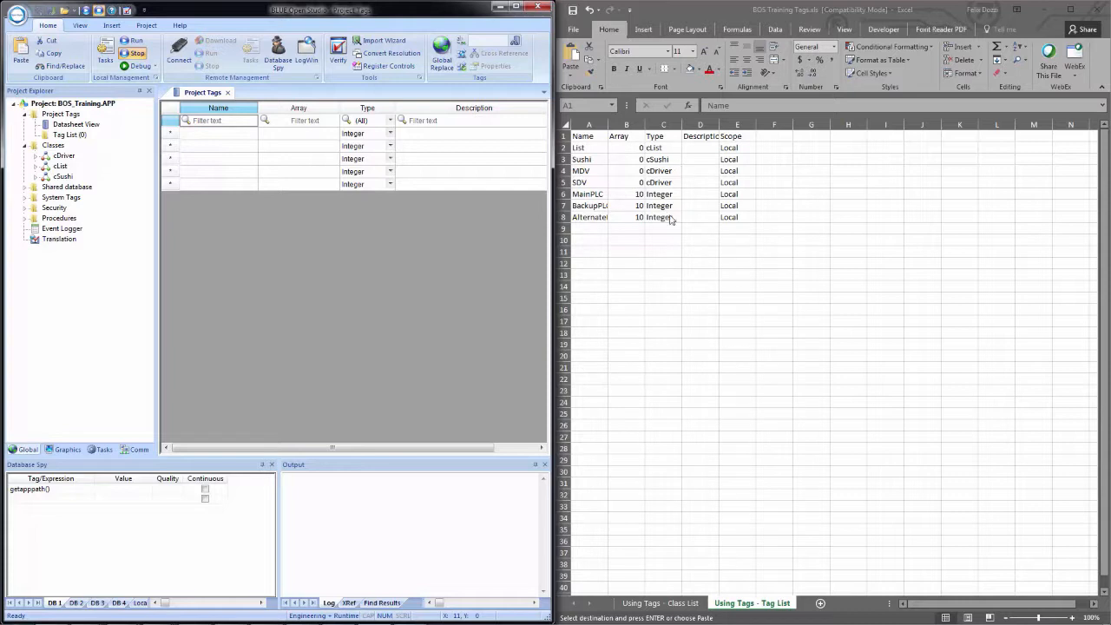
Add a project tag named List in the first datasheet row with type cList and scope Local.
left_click(205, 135)
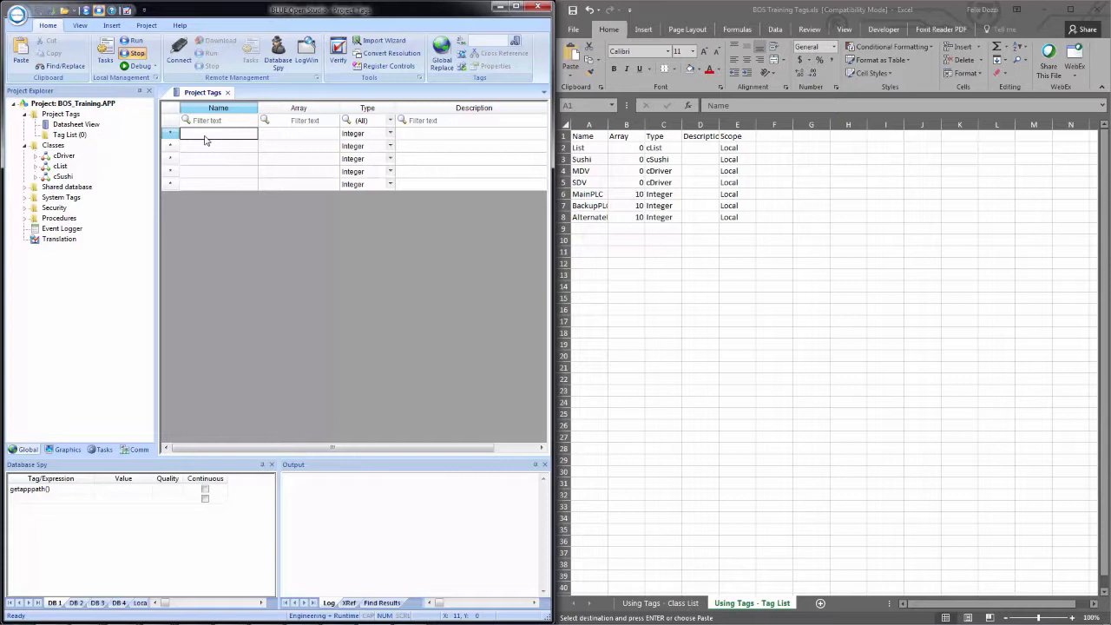
type("List")
key("Tab")
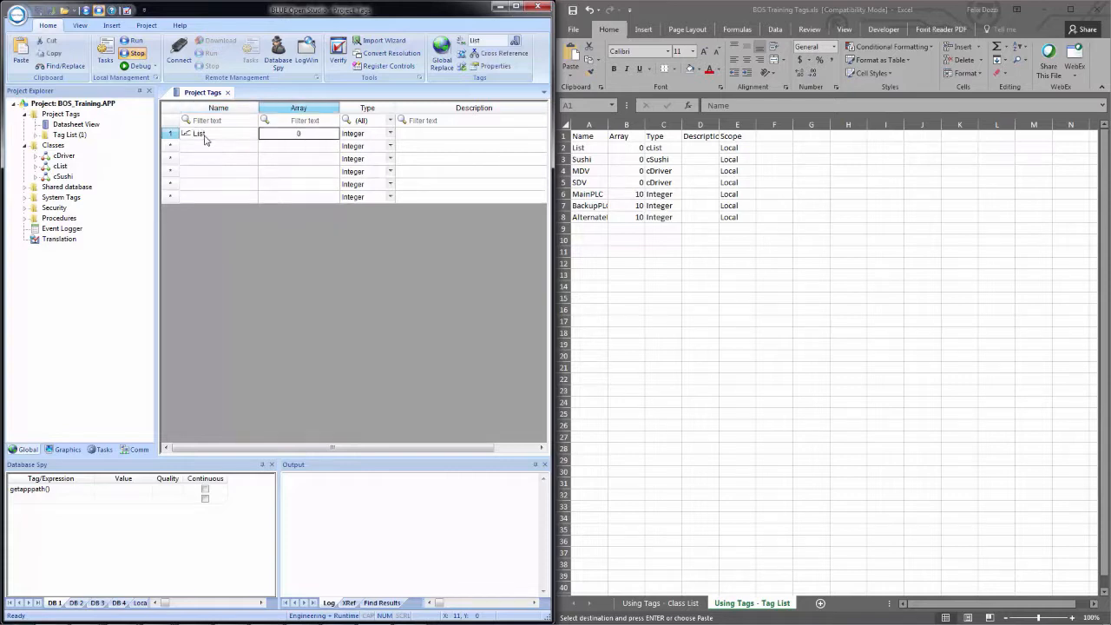
key("Tab")
left_click(388, 136)
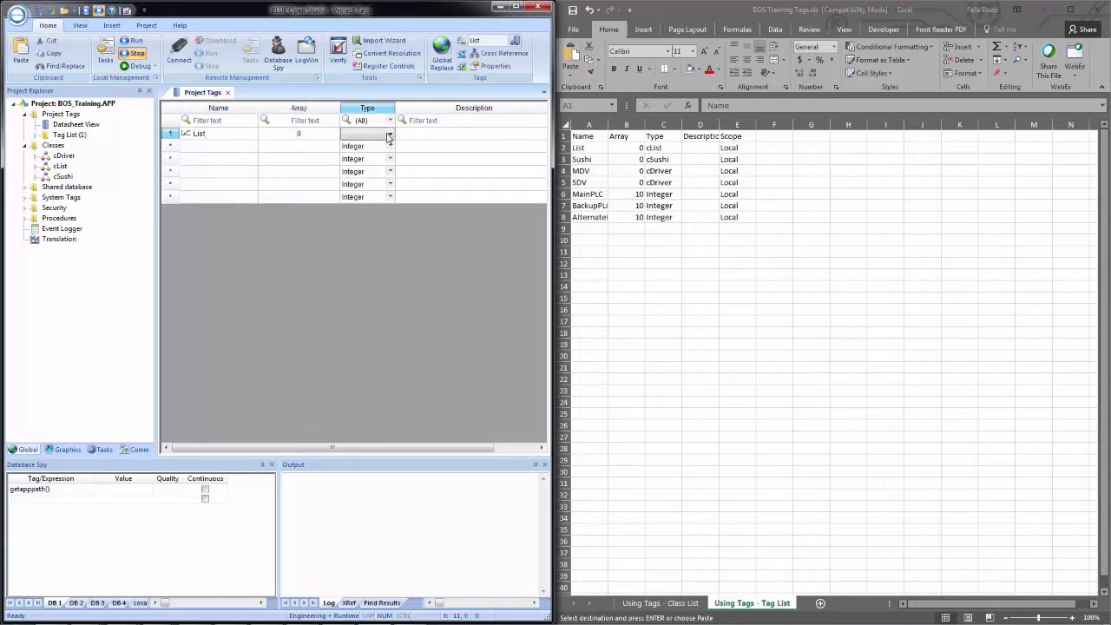
left_click(389, 136)
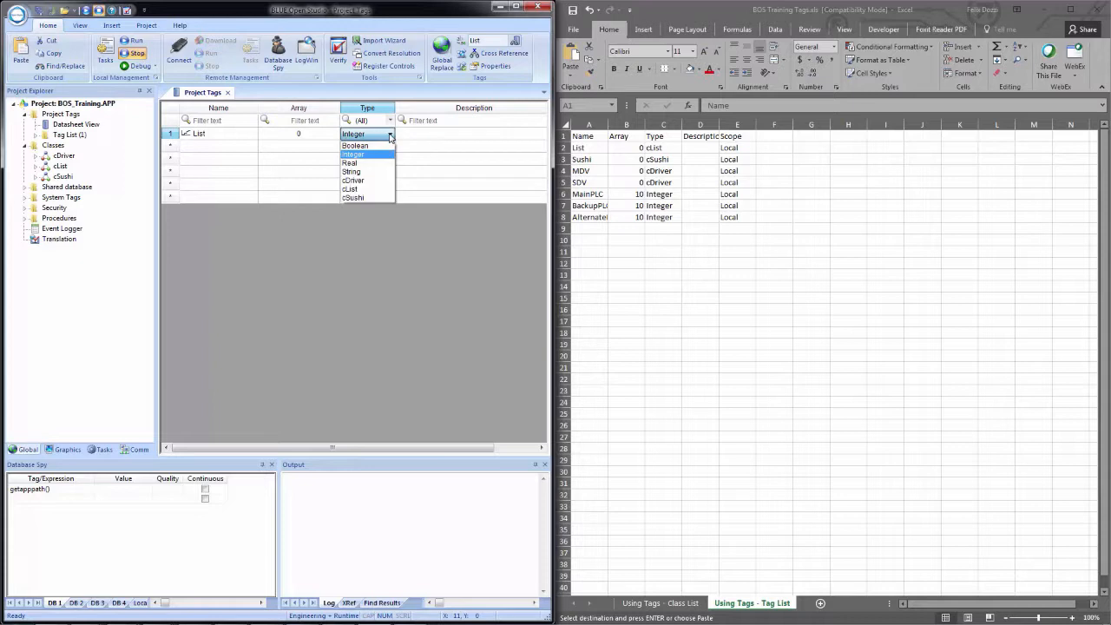
left_click(377, 191)
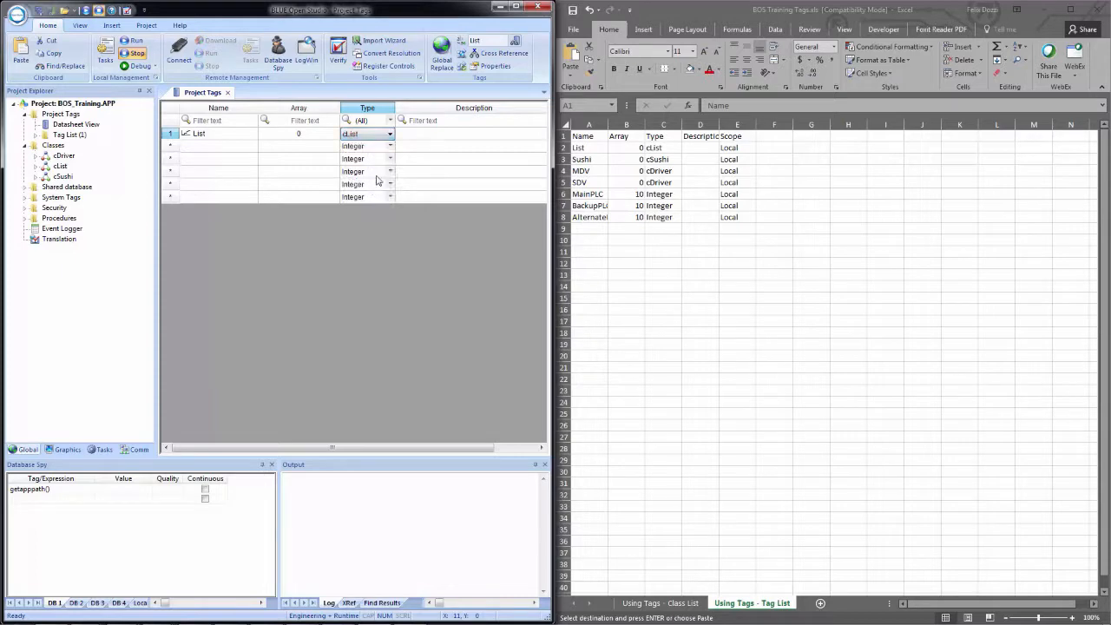
left_click_drag(390, 448, 432, 448)
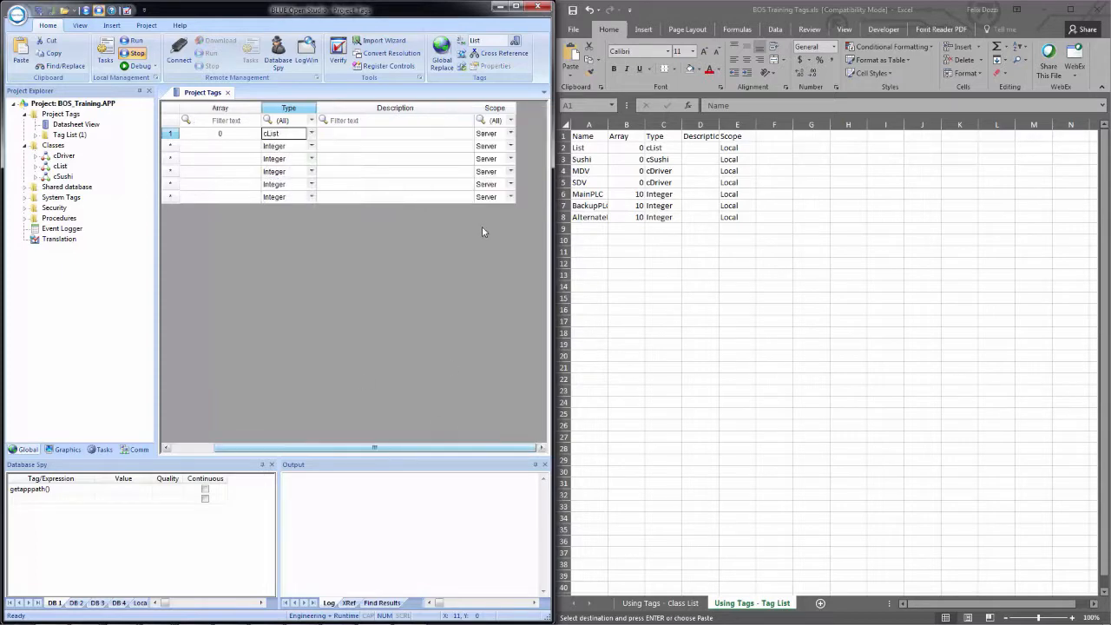
left_click(510, 133)
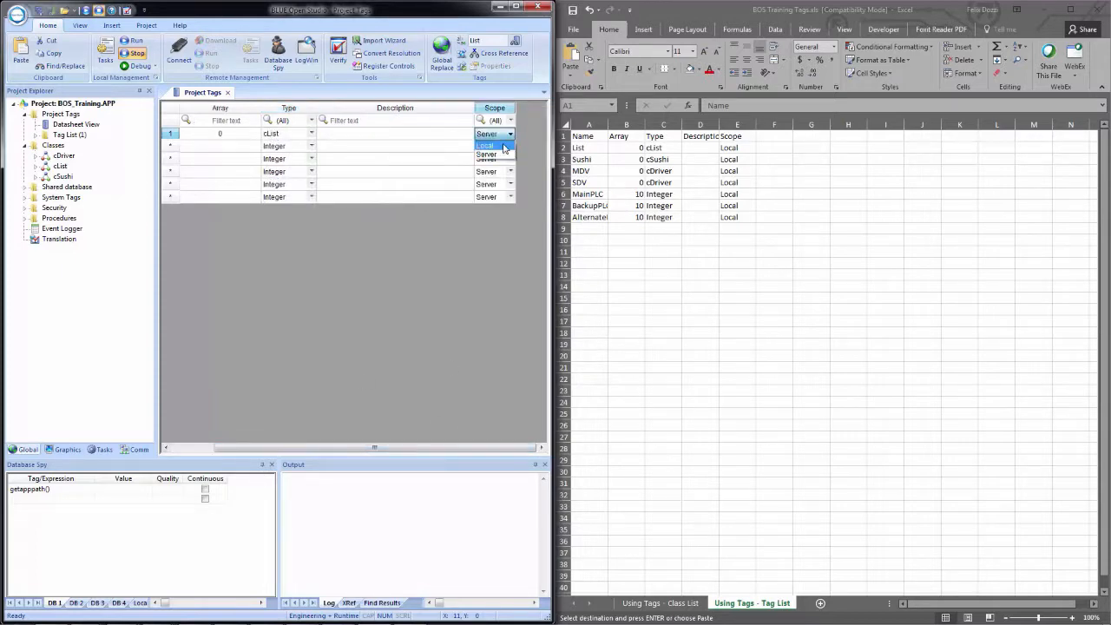
left_click(491, 155)
Narrow the Description column so all Project Tags columns from Name to Scope fit in the datasheet.
left_click(405, 135)
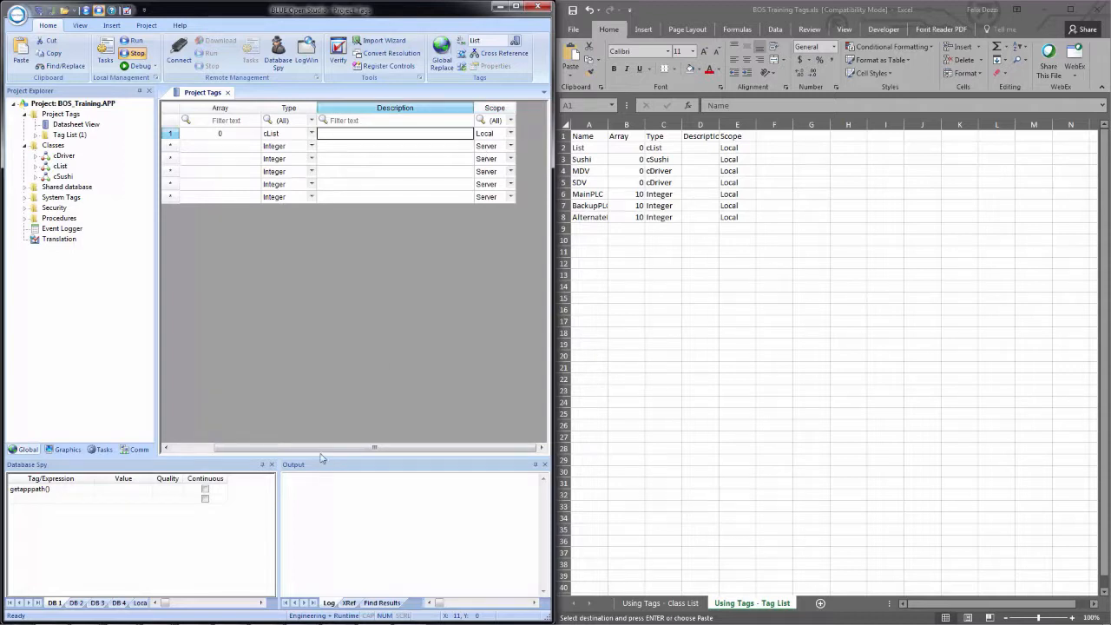
left_click_drag(321, 449, 350, 449)
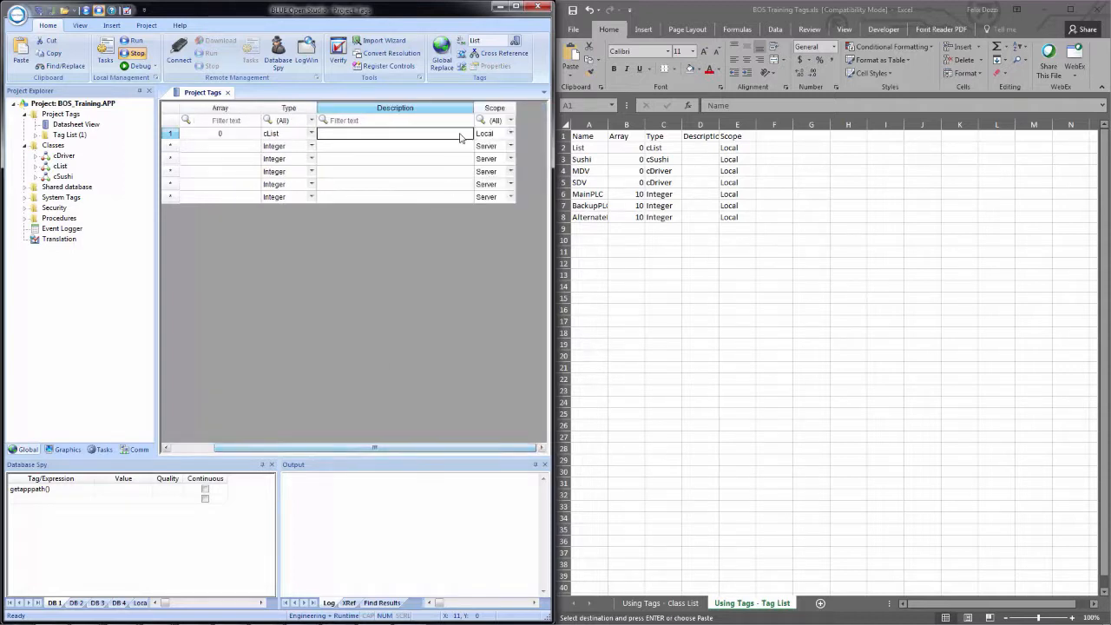
left_click_drag(476, 110, 363, 108)
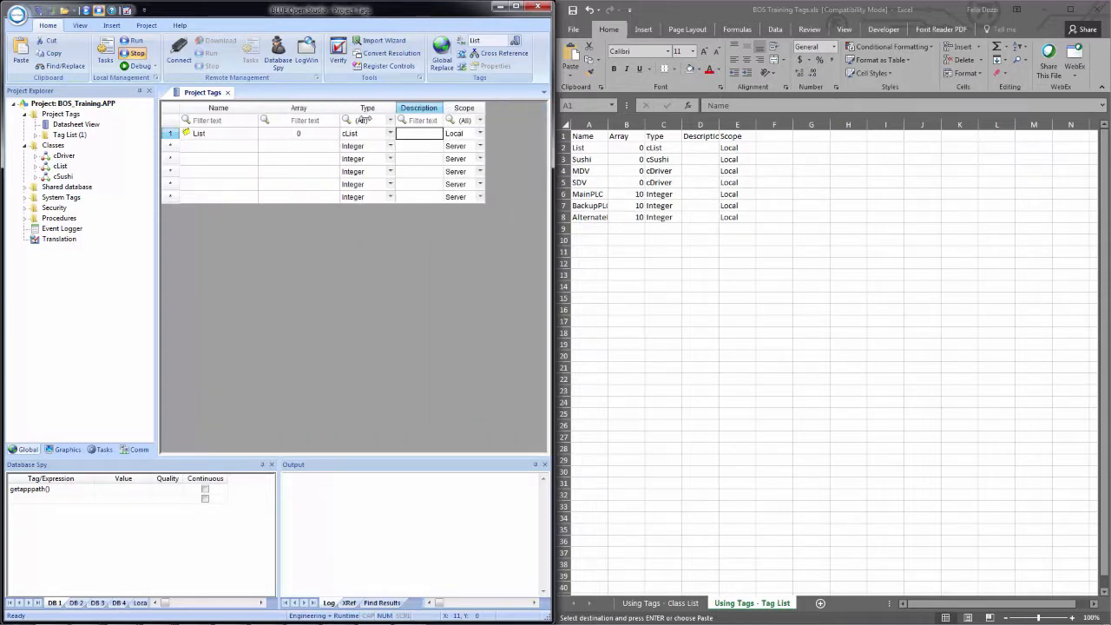
Copy the Sushi, MDV and SDV tag rows from cells A3:E5 of the workbook into the datasheet below the List tag.
left_click(206, 149)
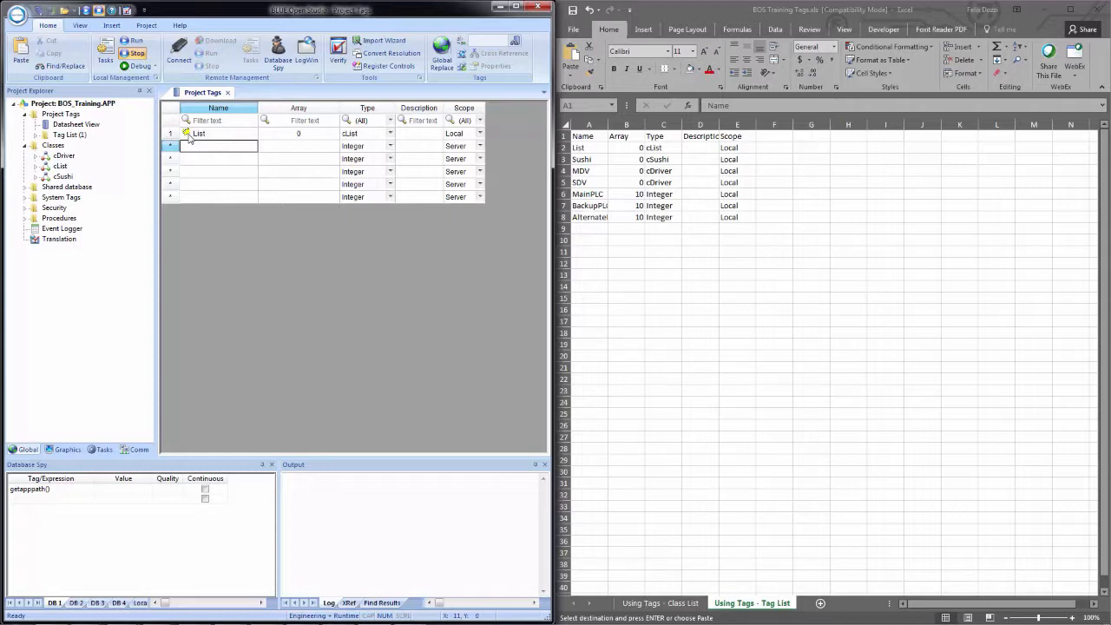
left_click(592, 159)
left_click_drag(592, 159, 740, 180)
key("ctrl+c")
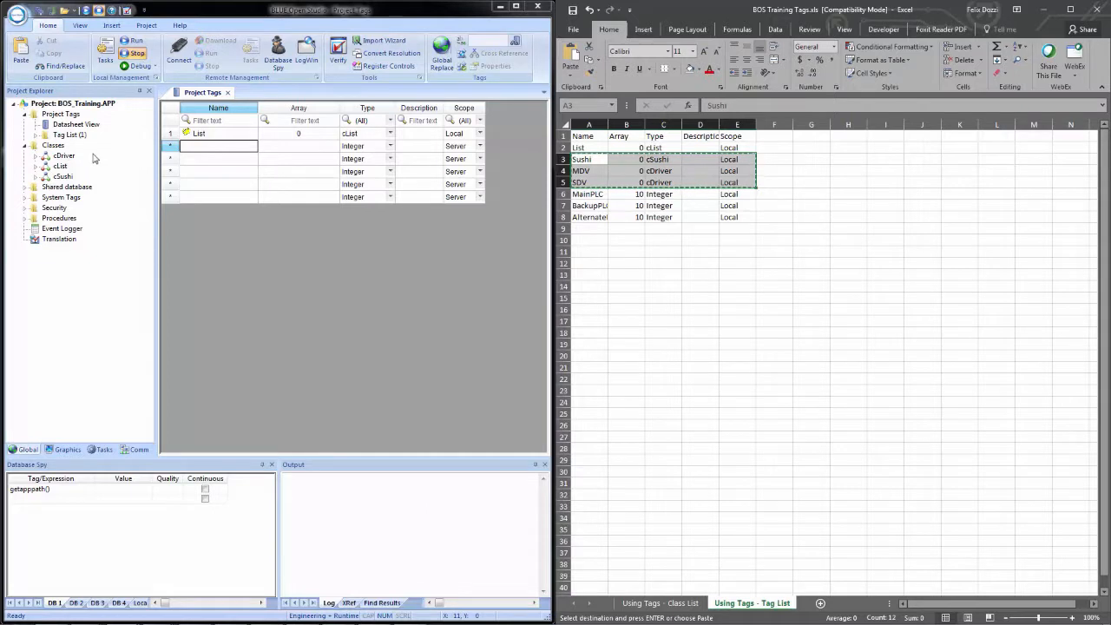
left_click(196, 150)
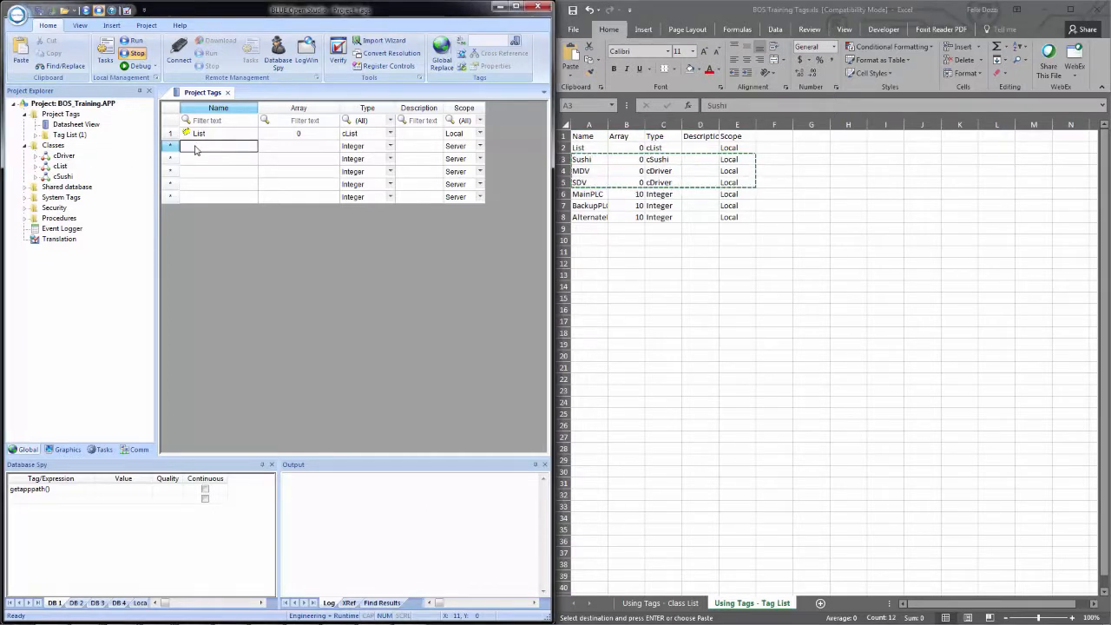
key("ctrl+v")
left_click(230, 196)
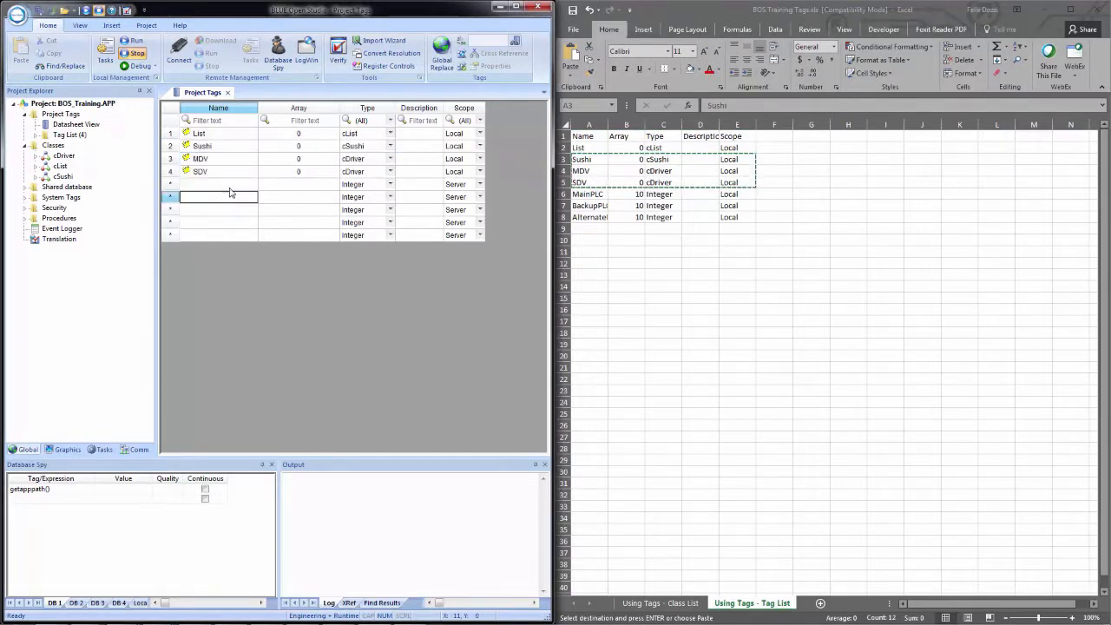
Add a project tag named MainPLC below SDV with array size 10 and scope Local, leaving the type as Integer.
left_click(222, 185)
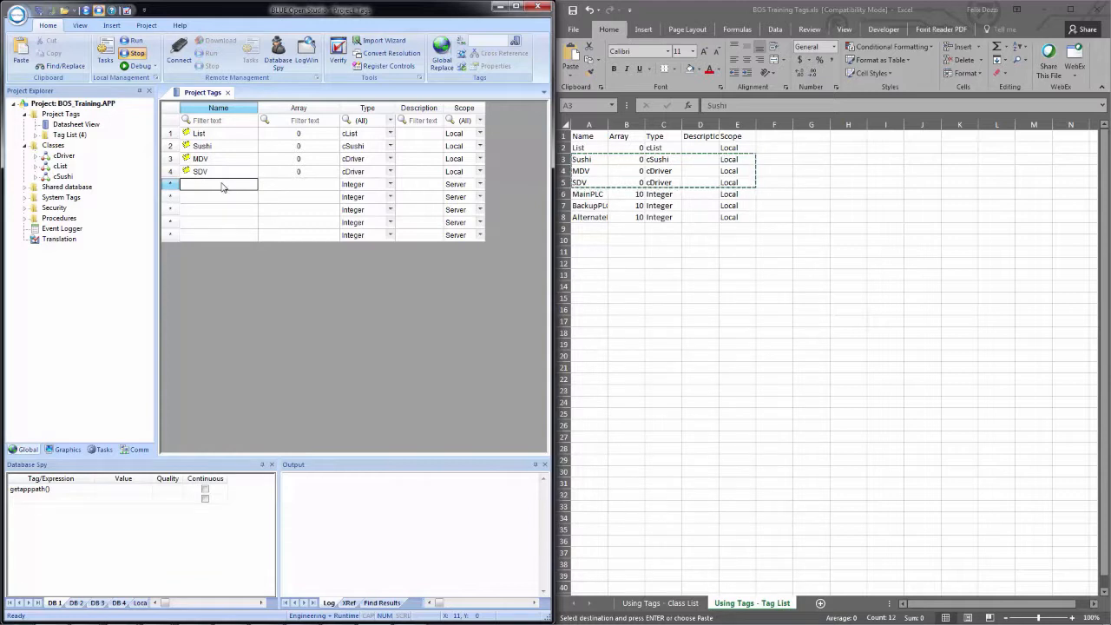
type("MainPLC")
key("Tab")
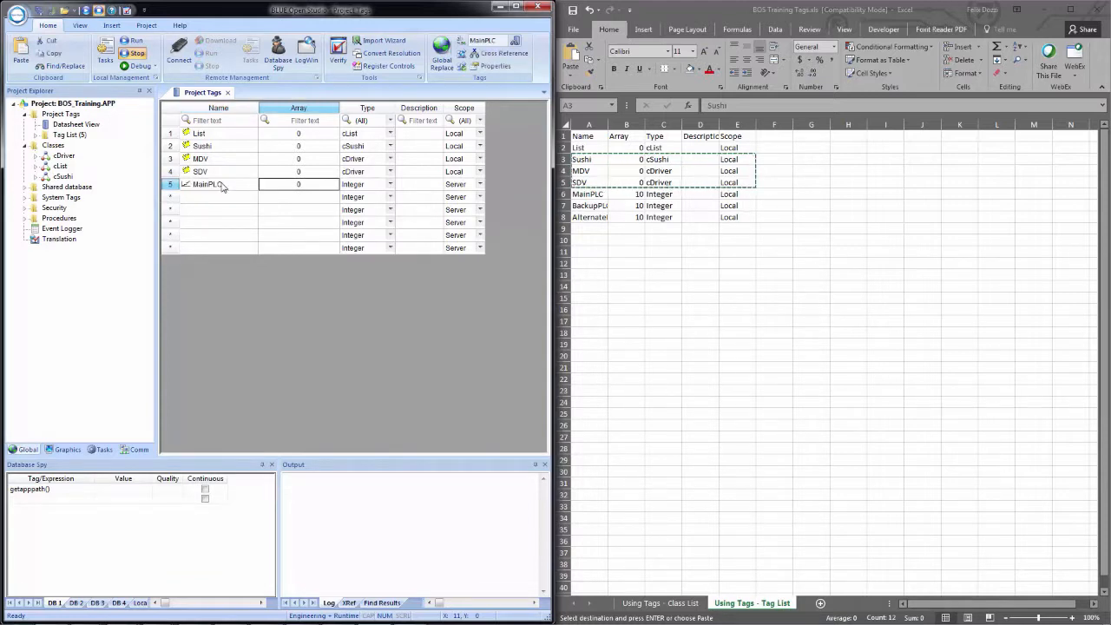
type("10")
key("Tab")
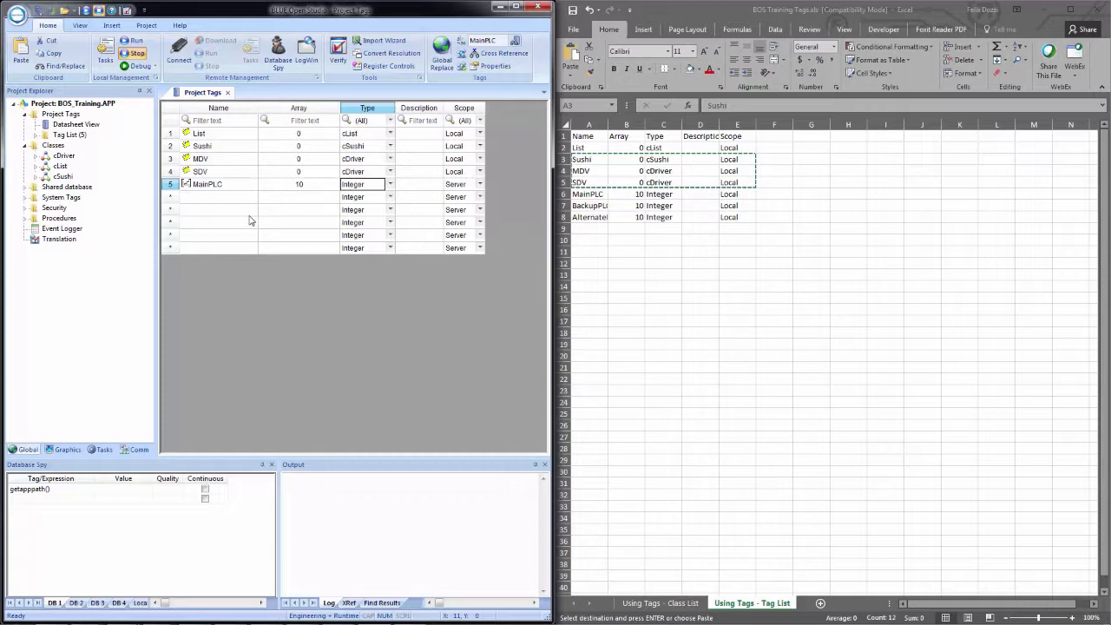
left_click(455, 185)
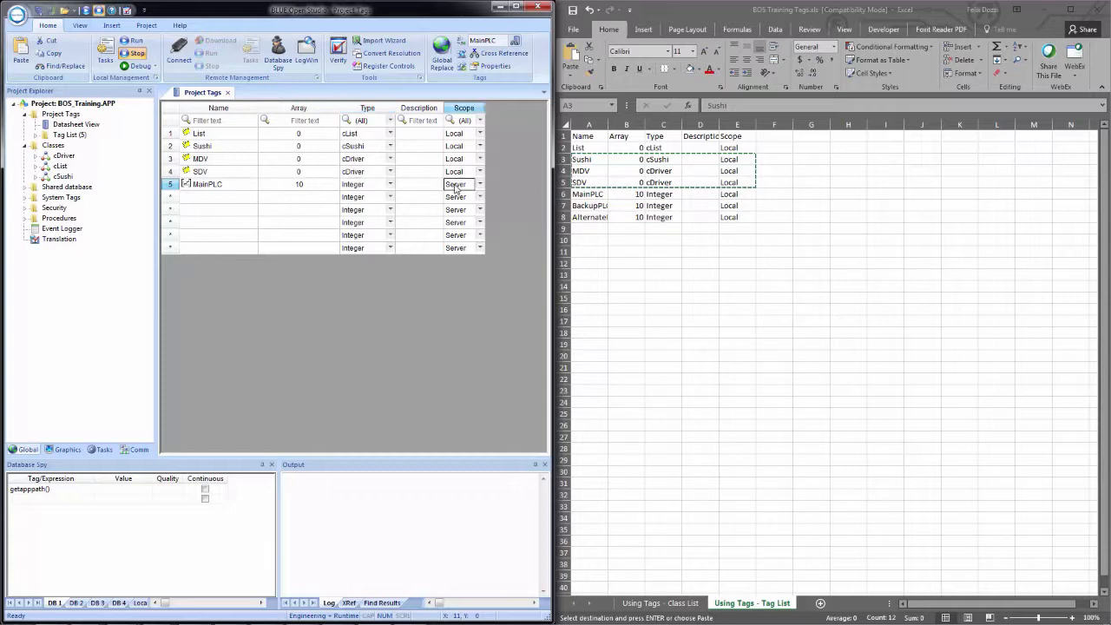
Copy the BackupPLC and AlternatePLC tag rows from cells A7:E8 of the workbook into the datasheet below MainPLC.
left_click(197, 199)
left_click_drag(584, 208, 731, 218)
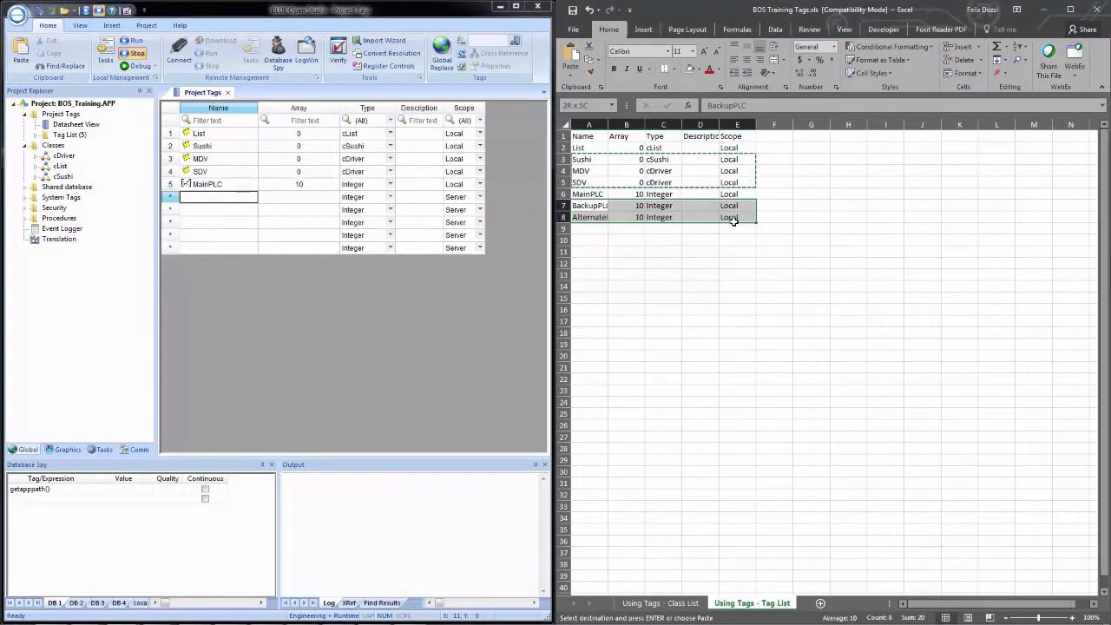
key("ctrl+c")
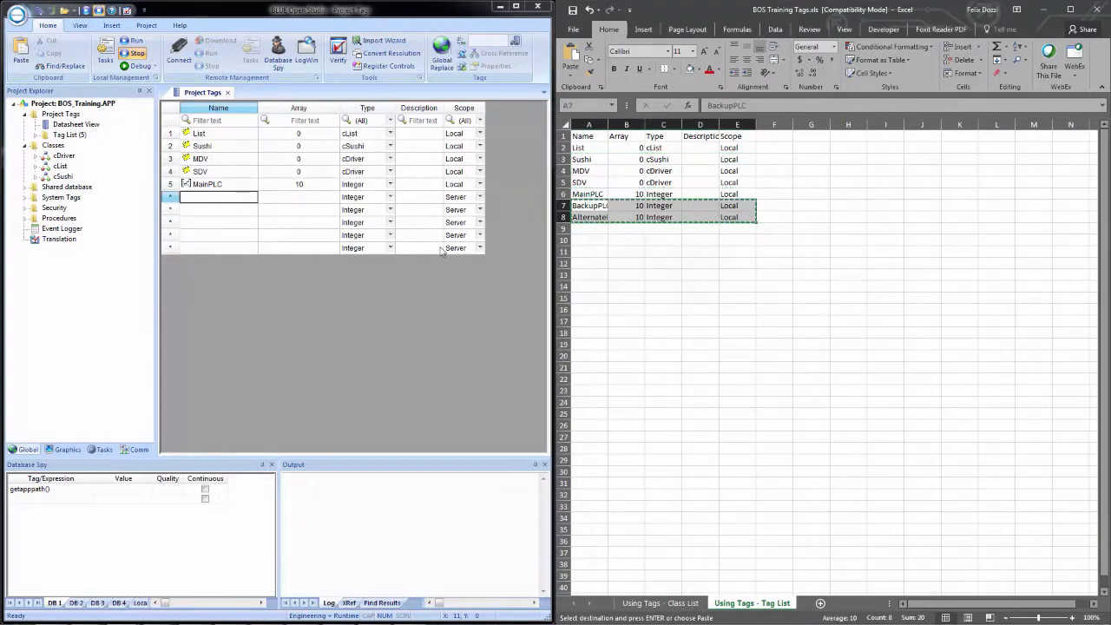
left_click(211, 203)
key("ctrl+v")
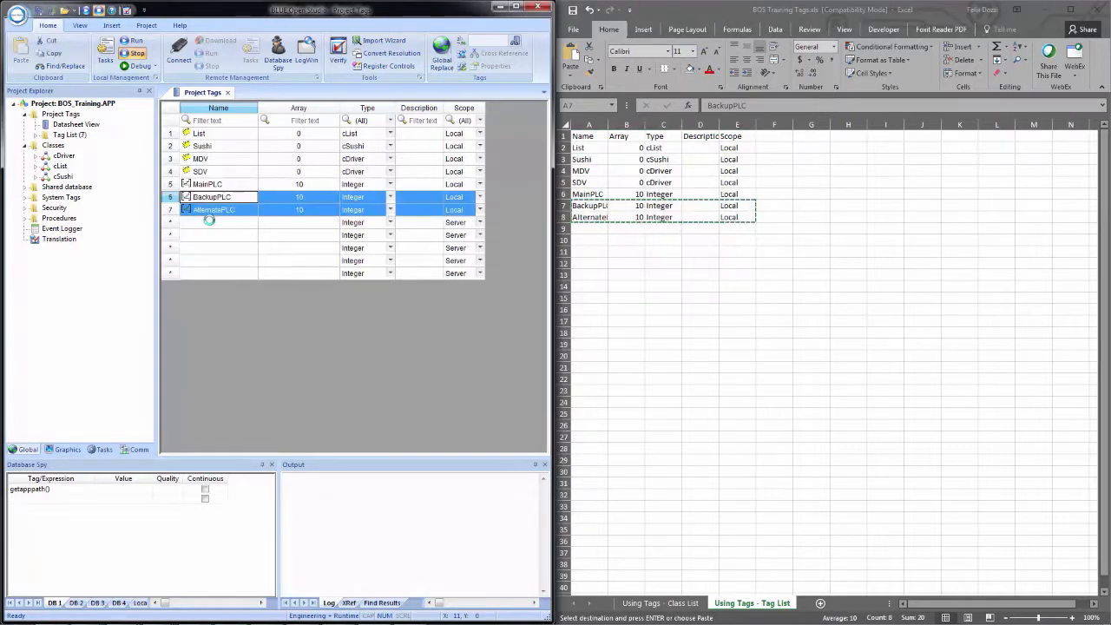
left_click(209, 236)
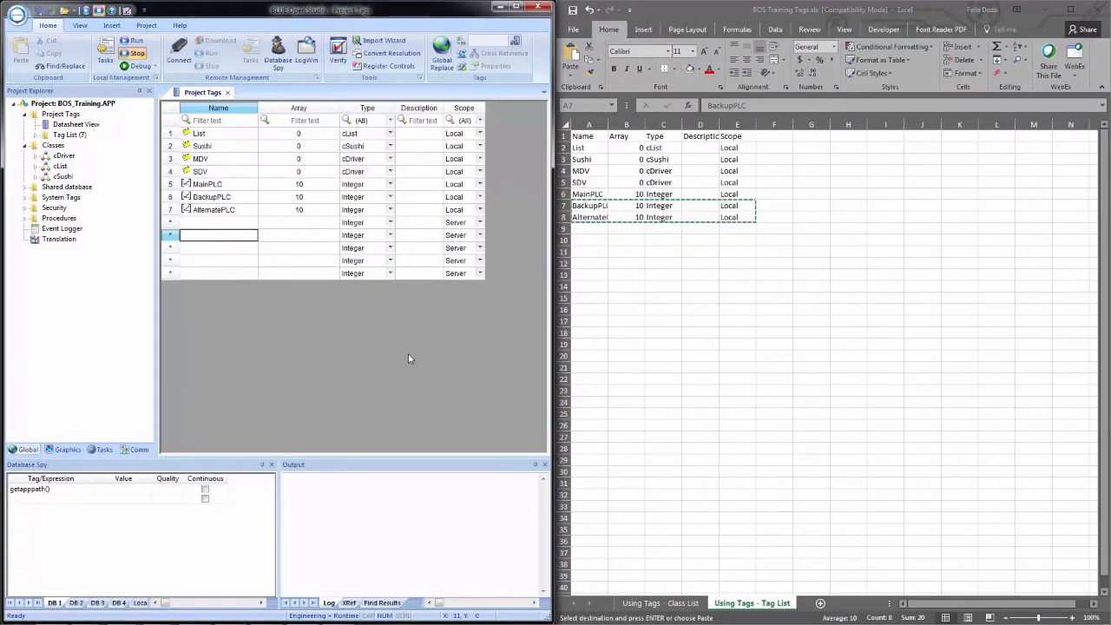